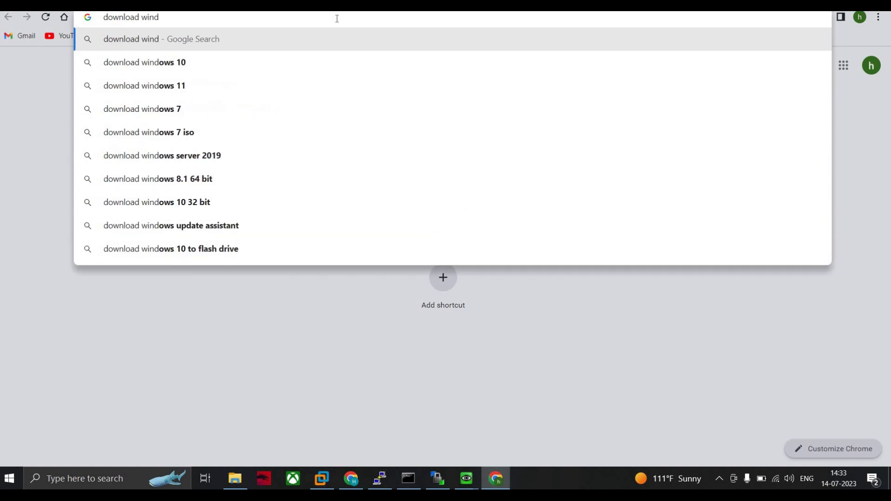
Step: Search the web for a Windows 10 ISO image download
type("dows 10 ")
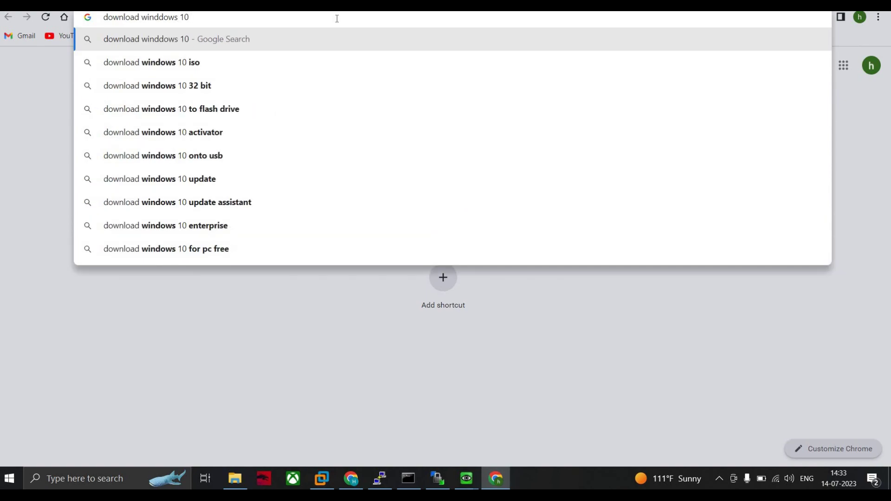
type("iso image")
key("Return")
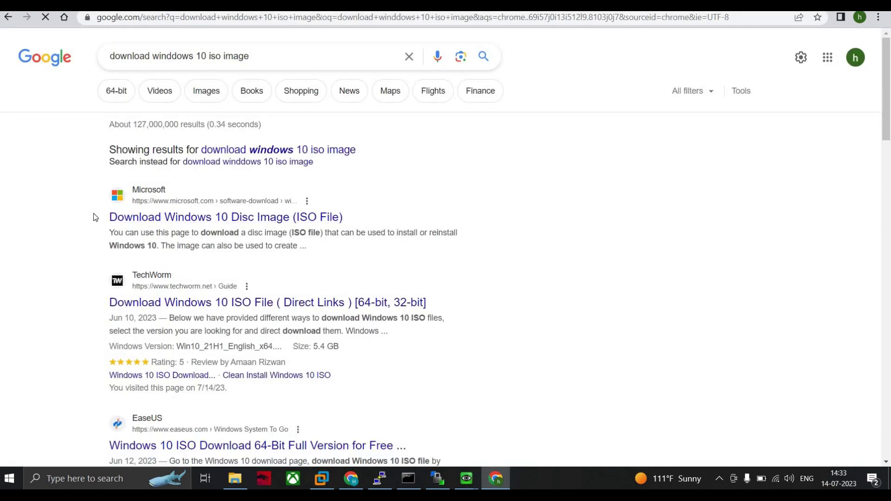
Step: Open the browser's developer tools and go to Microsoft's Download Windows 10 Disc Image (ISO File) search result
right_click(216, 218)
key("Escape")
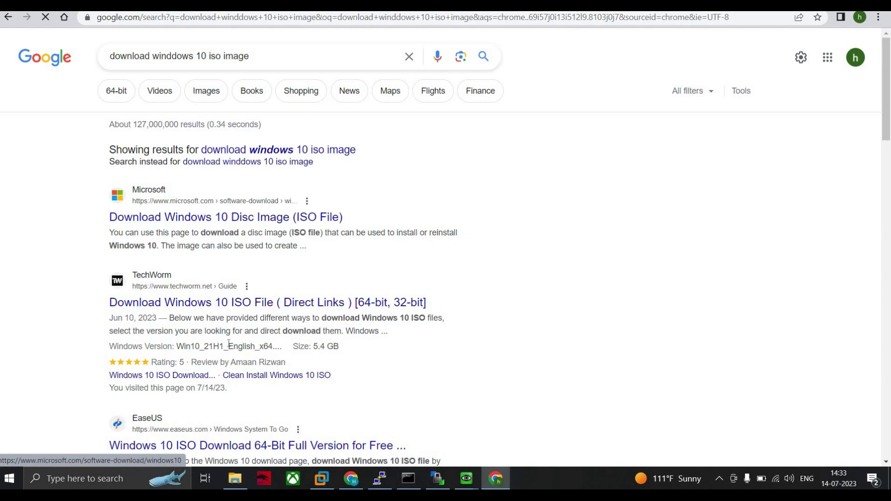
key("ctrl+shift+i")
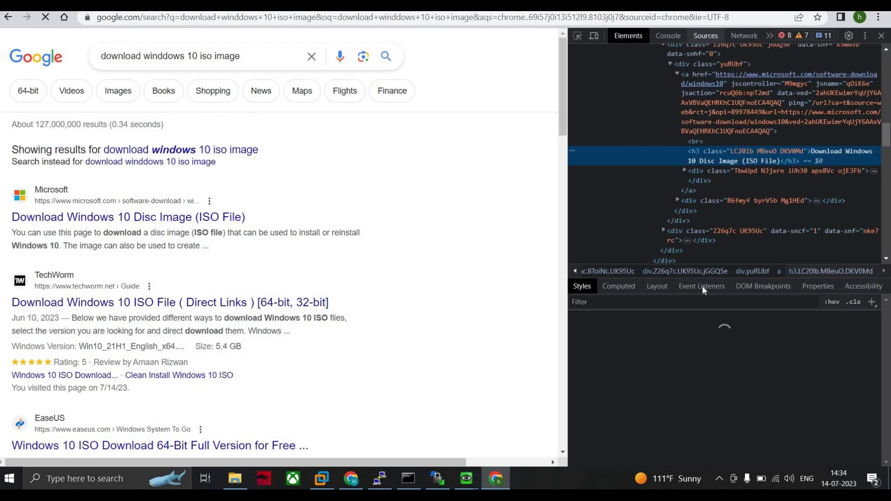
left_click(211, 222)
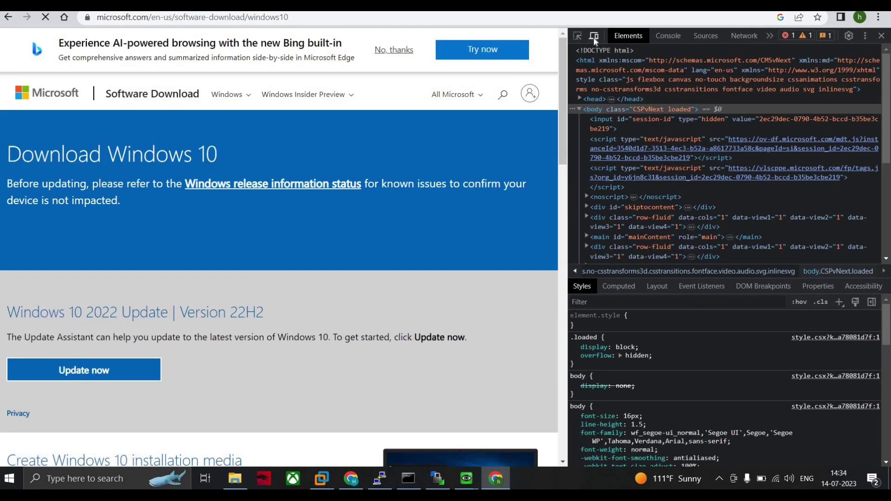
Step: Emulate a Galaxy Fold device for the Windows 10 download page and set the emulated view's zoom to 150%
left_click(594, 39)
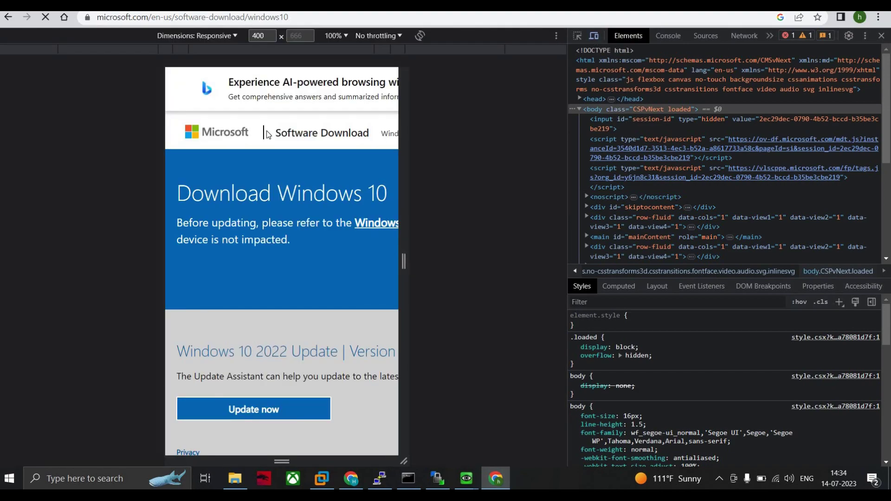
scroll(264, 277, "down", 3)
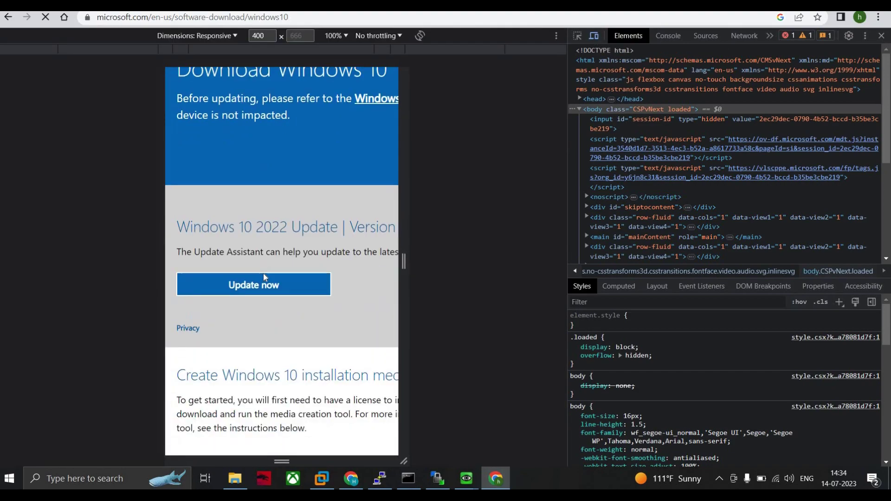
scroll(275, 169, "up", 3)
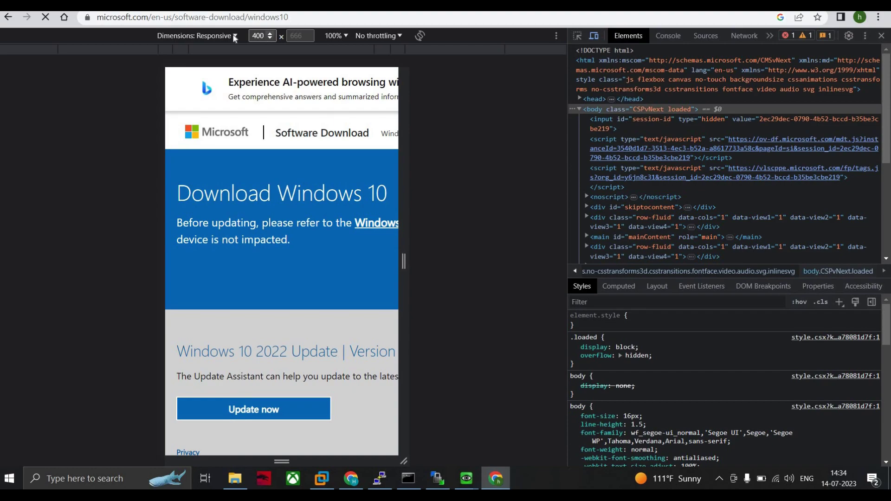
left_click(234, 37)
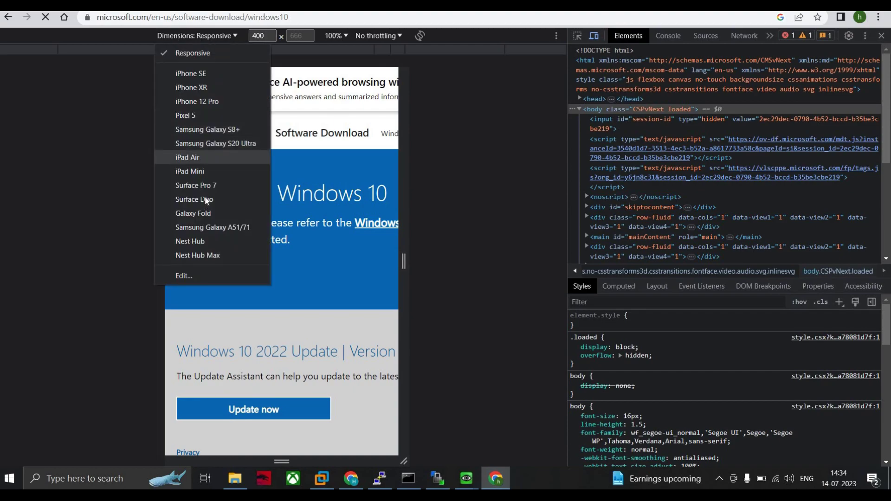
left_click(203, 213)
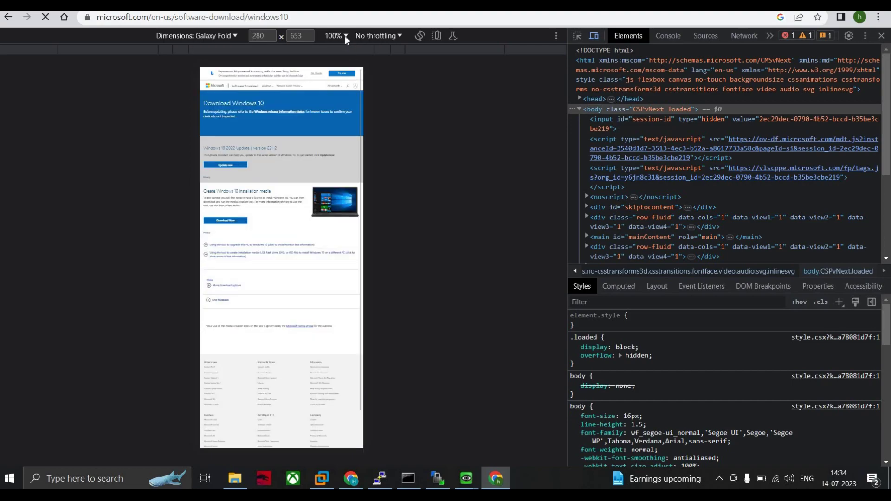
left_click(345, 36)
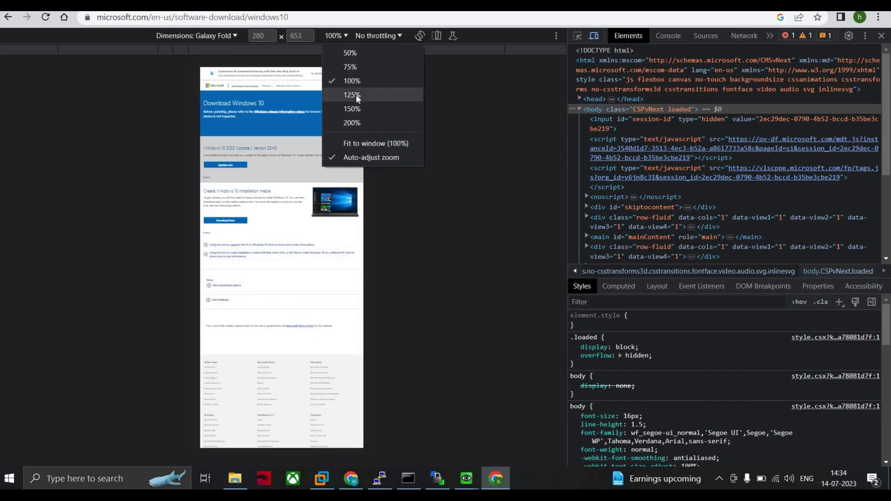
left_click(362, 111)
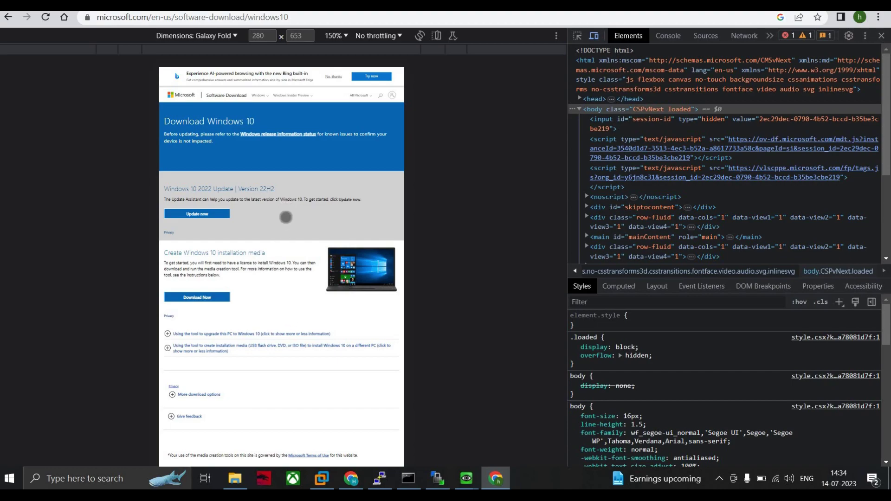
Step: Go to the Software Download overview and open the Windows 10 download page from there
scroll(280, 242, "down", 2)
scroll(278, 274, "up", 2)
left_click(224, 97)
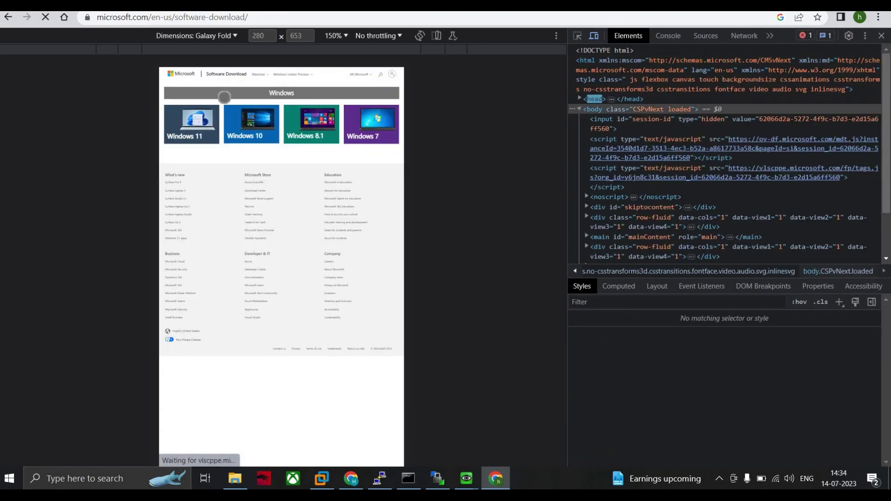
left_click(250, 123)
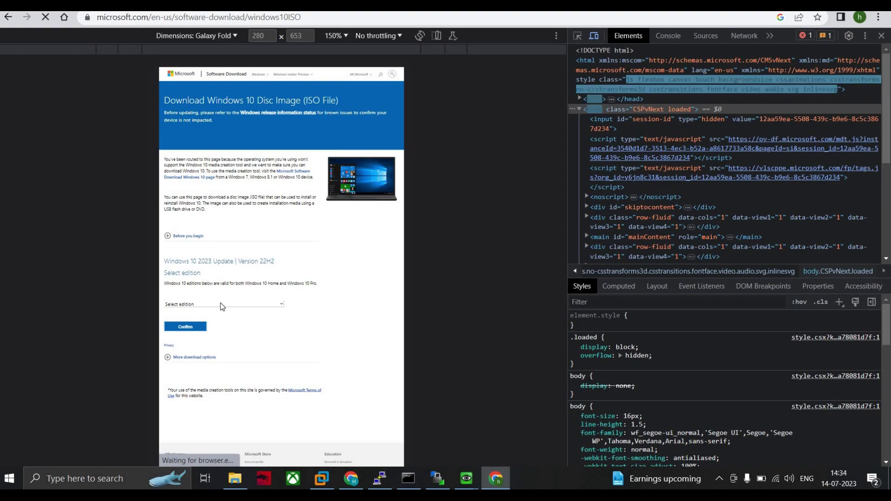
Step: Choose the Windows 10 (multi-edition ISO) edition and confirm it
left_click(196, 304)
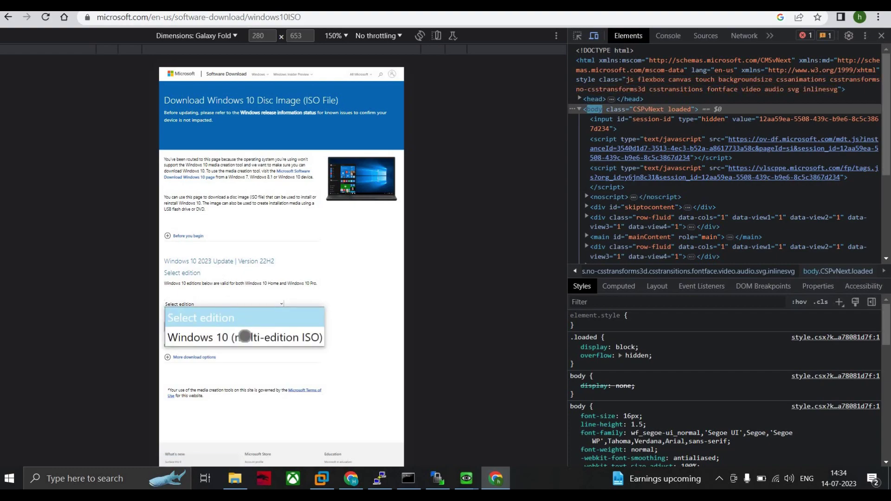
left_click(204, 337)
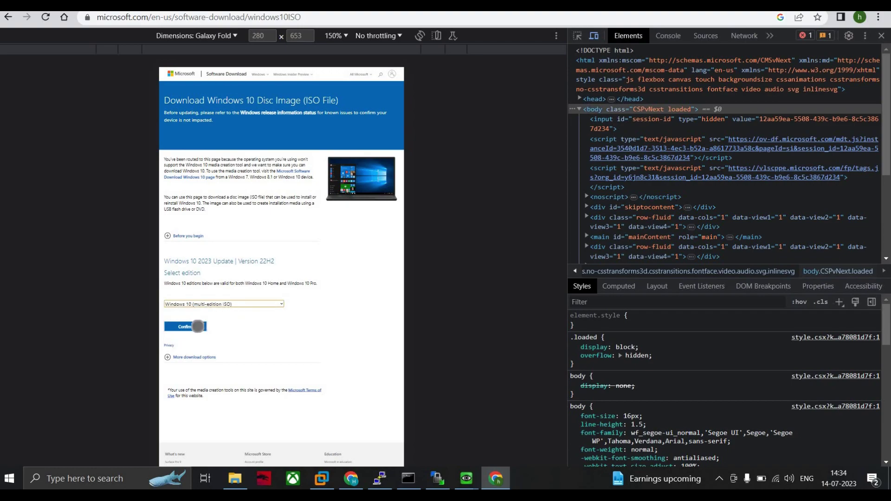
left_click(197, 328)
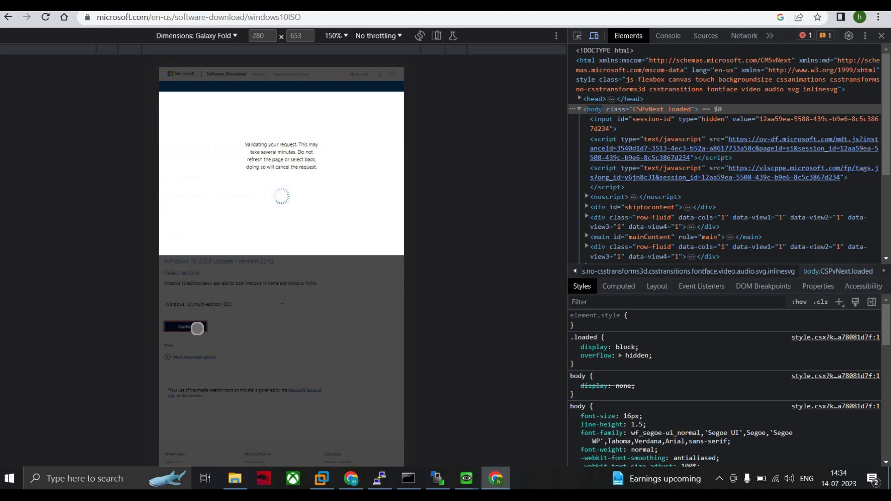
Step: Choose English (United States) as the product language and confirm it
scroll(238, 306, "down", 2)
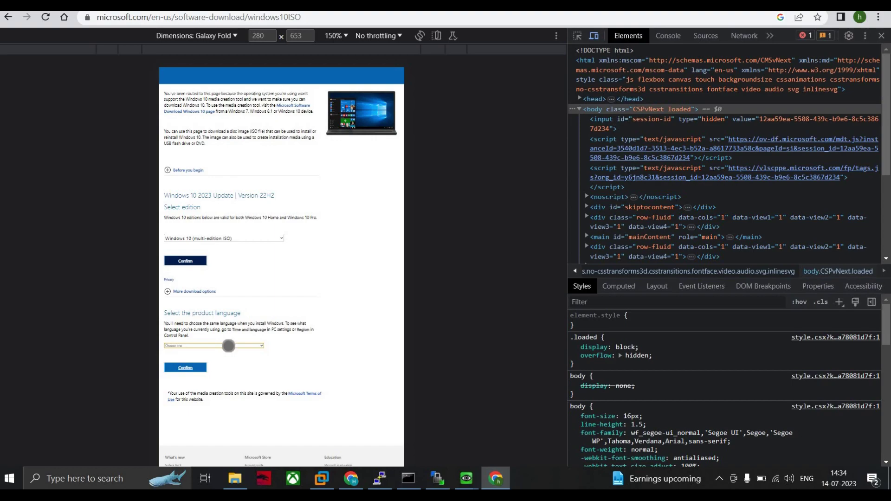
left_click(228, 346)
scroll(207, 395, "down", 4)
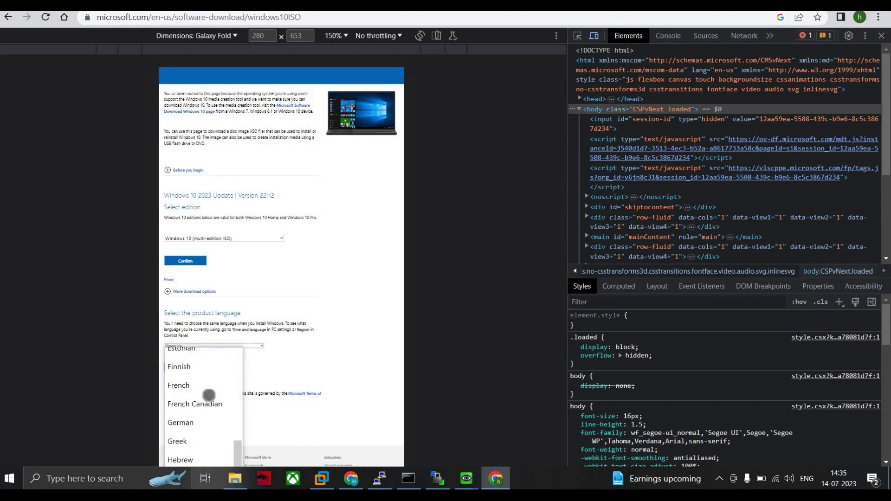
scroll(209, 404, "up", 3)
left_click(202, 424)
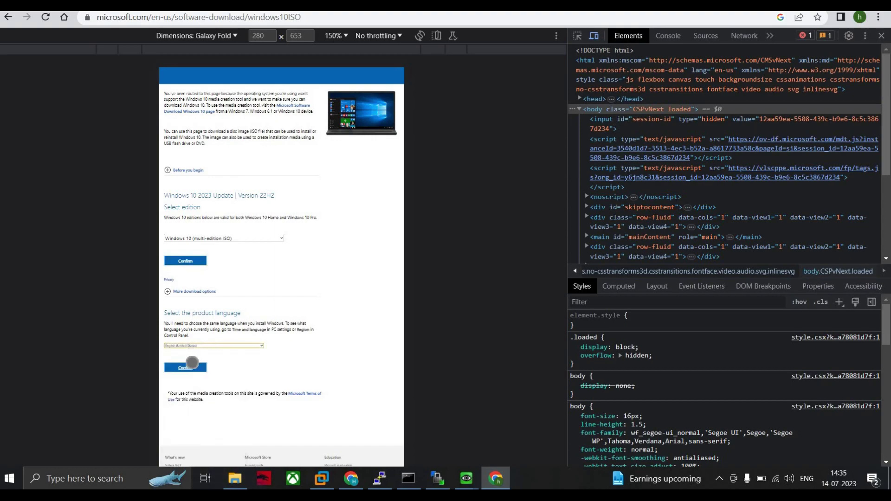
left_click(189, 368)
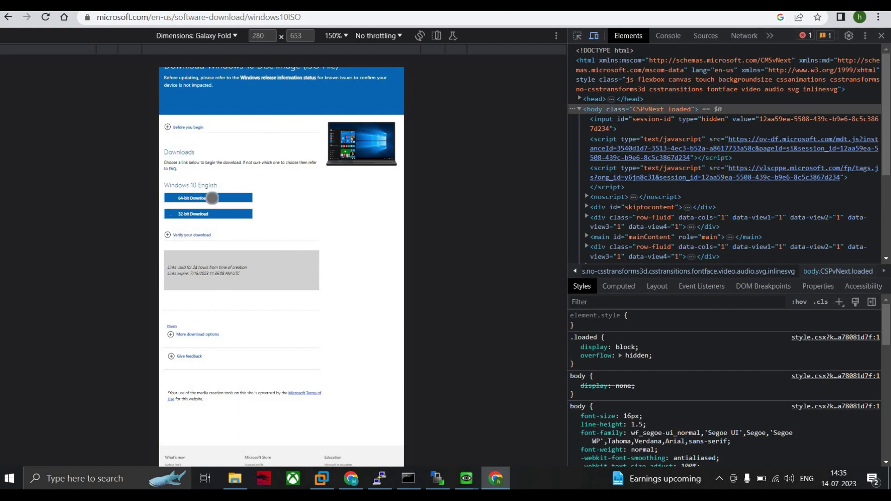
Step: Start the 64-bit Windows 10 English ISO download, then pause it
left_click(212, 198)
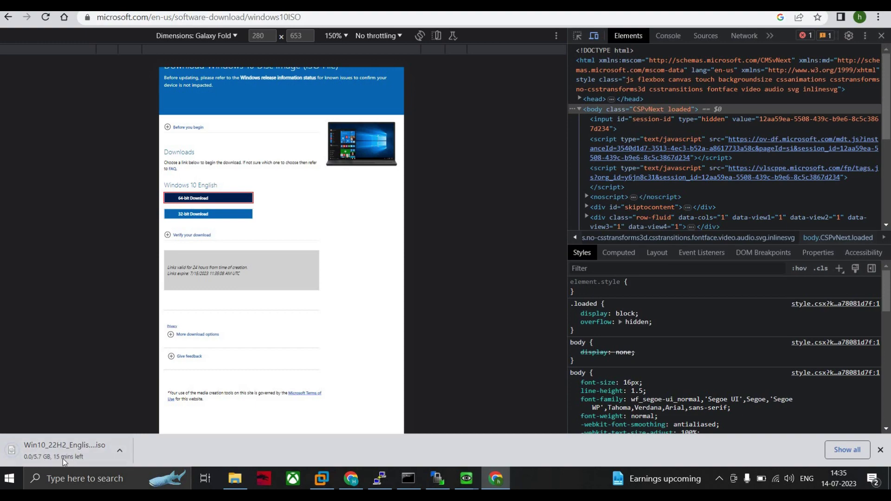
right_click(103, 449)
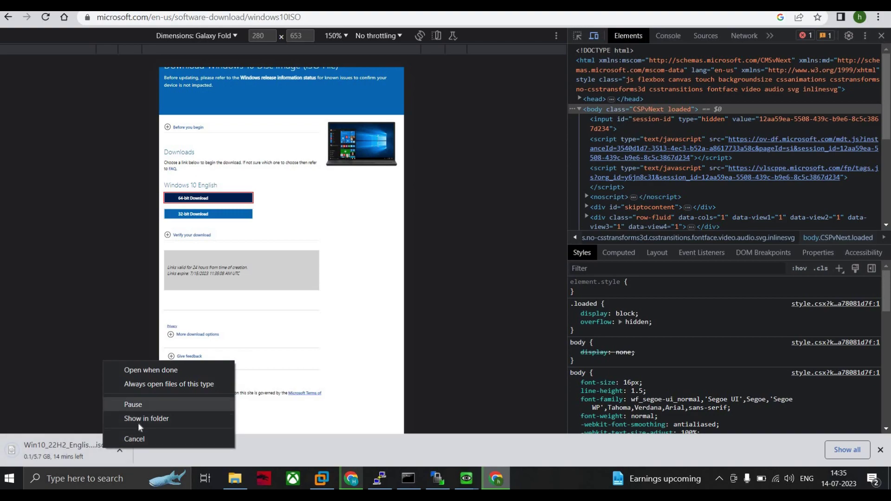
left_click(143, 407)
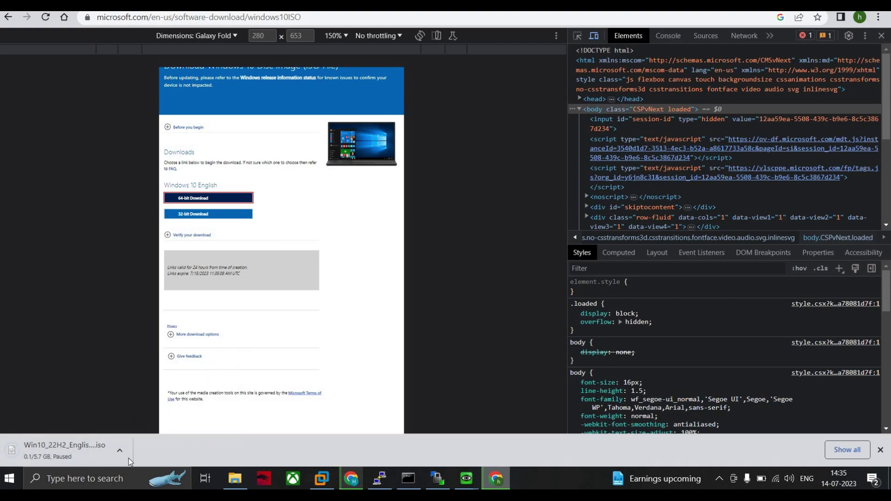
Step: Look through the folders and files on the New Volume (D:) drive in File Explorer, then close its window
left_click(235, 478)
scroll(467, 236, "down", 5)
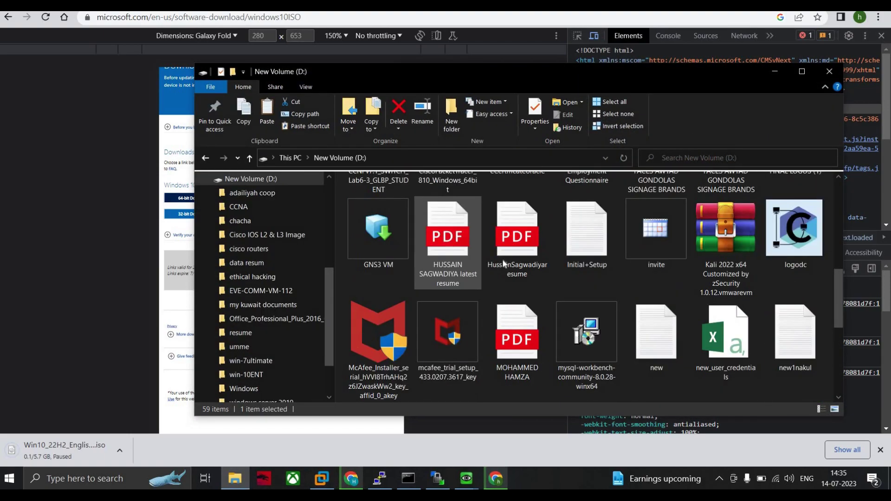
scroll(603, 222, "up", 4)
scroll(603, 218, "down", 10)
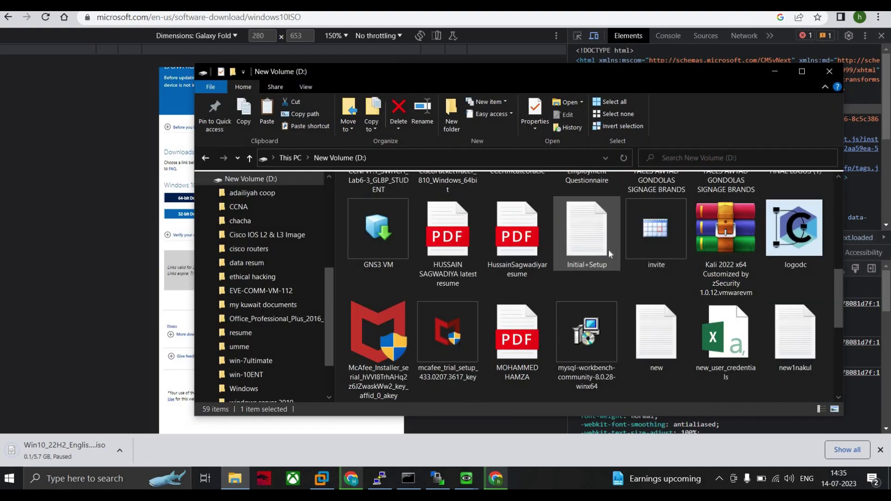
scroll(561, 297, "up", 10)
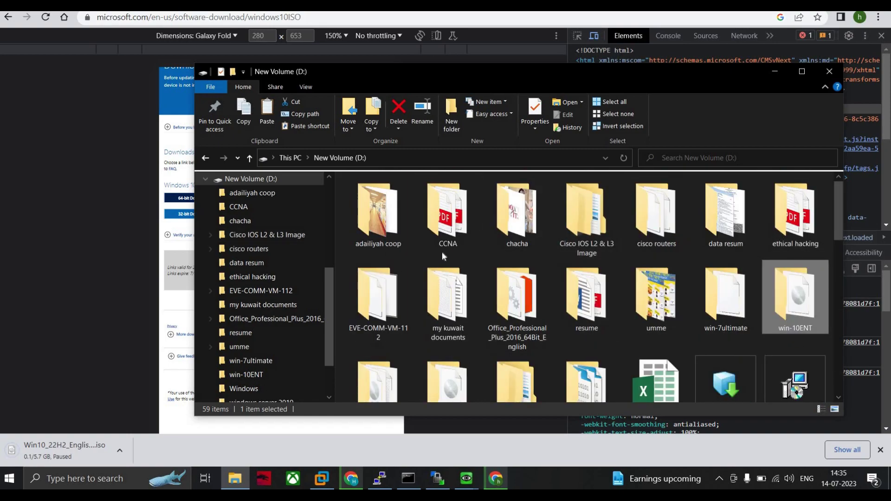
scroll(495, 347, "down", 3)
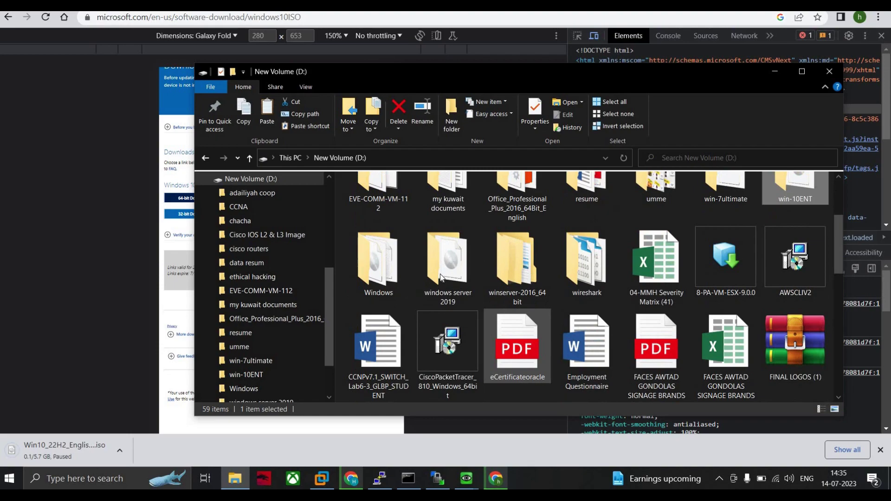
left_click(830, 71)
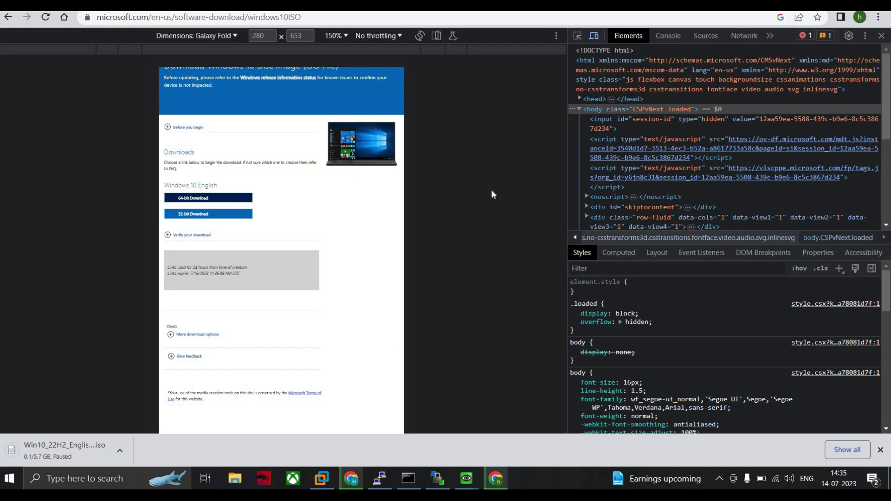
Step: Switch to the WinSCP session with 192.168.10.128 and go to the server's root directory
key("ctrl+t")
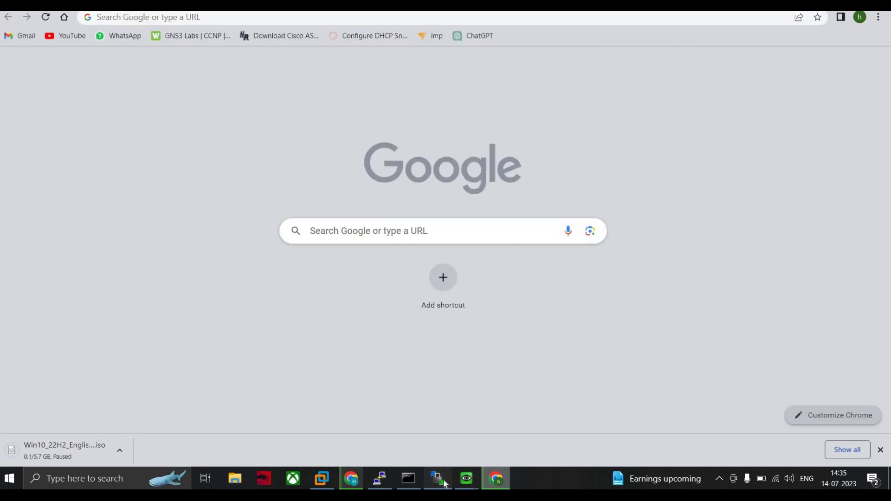
left_click(444, 480)
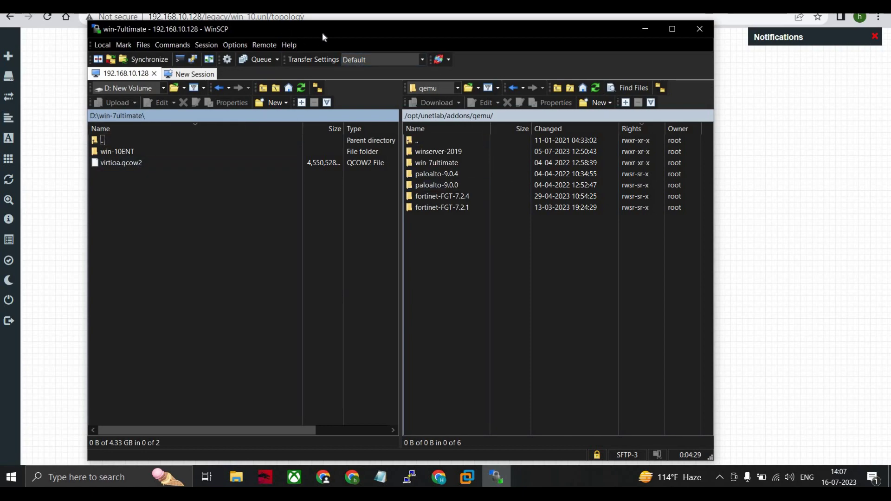
left_click_drag(323, 35, 357, 35)
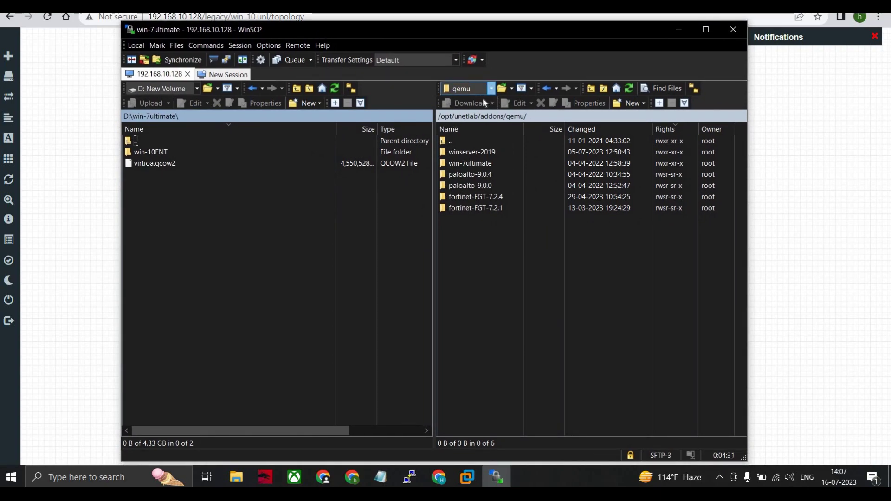
left_click(491, 88)
left_click(462, 101)
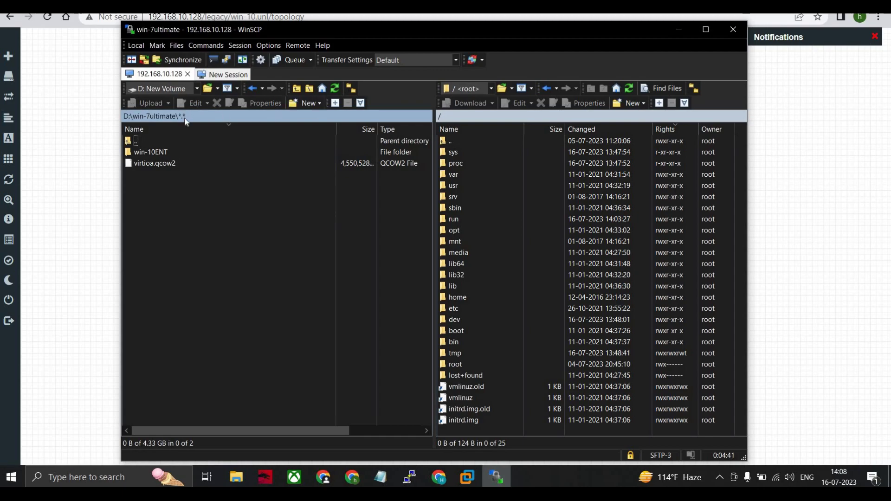
Step: Open the /opt/unetlab/addons/qemu directory on the server
left_click(136, 139)
double_click(469, 229)
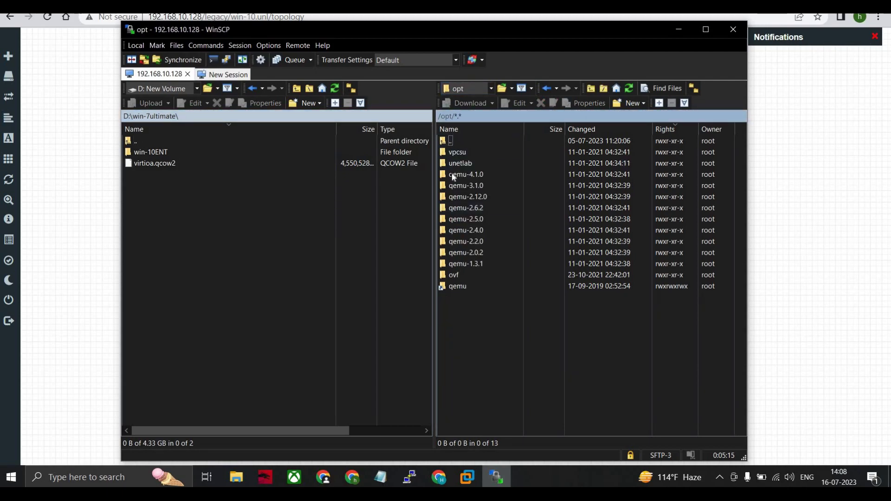
double_click(459, 163)
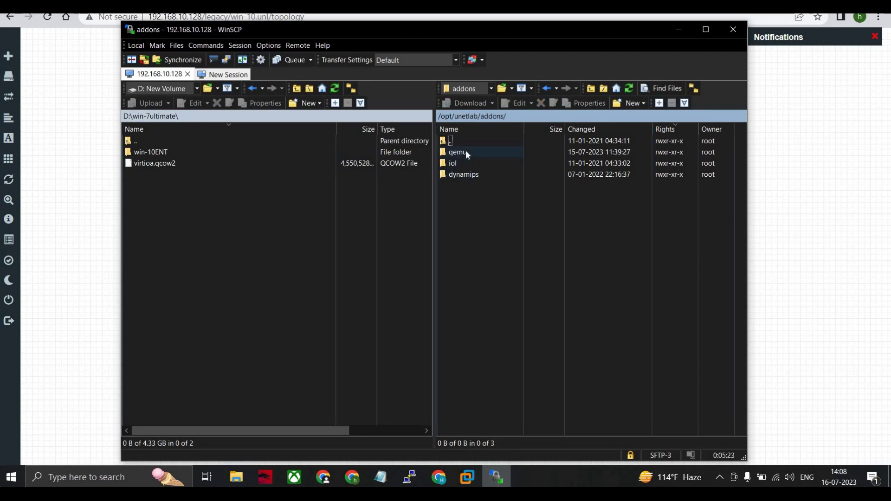
double_click(466, 152)
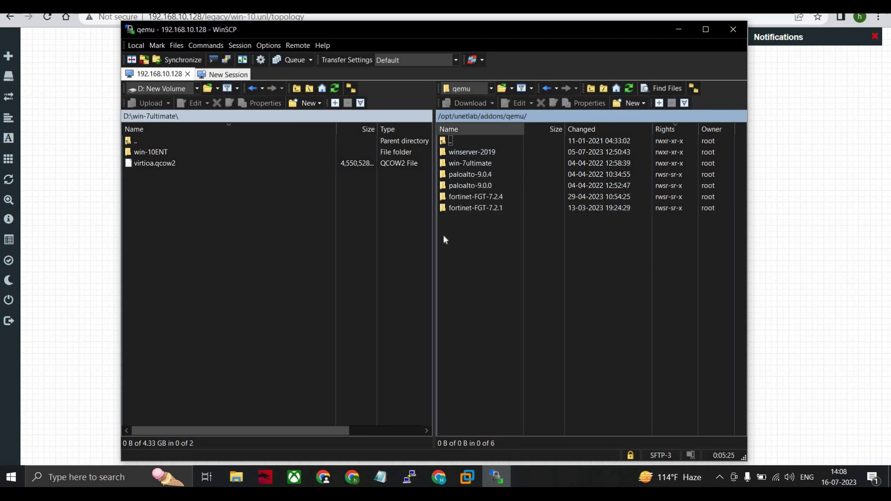
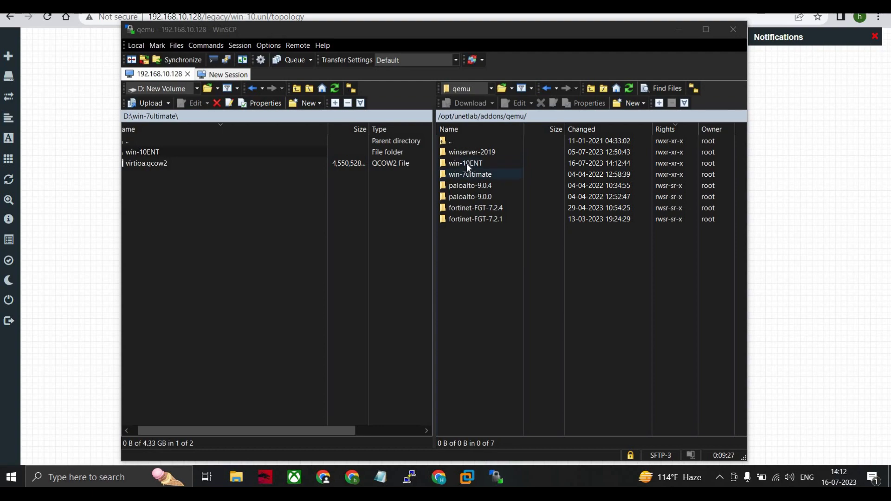
Step: Open the win-10ENT folder on both the local drive and the server
left_click(140, 153)
double_click(140, 153)
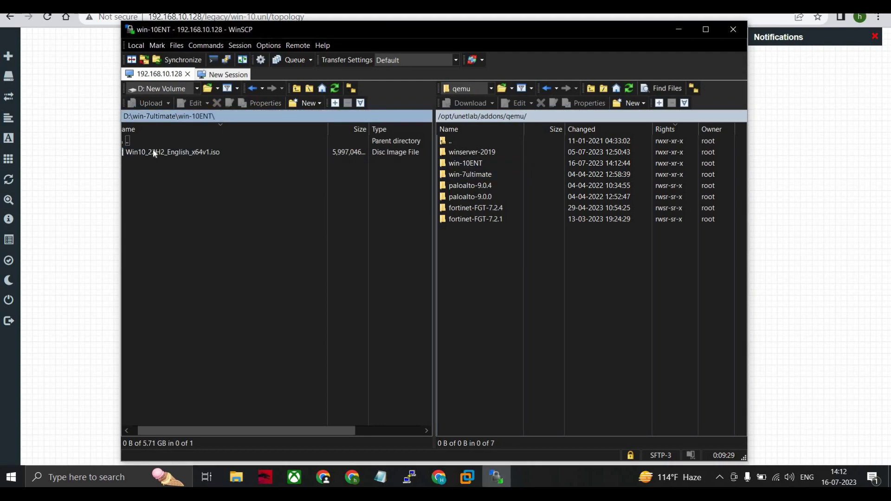
left_click_drag(230, 428, 225, 428)
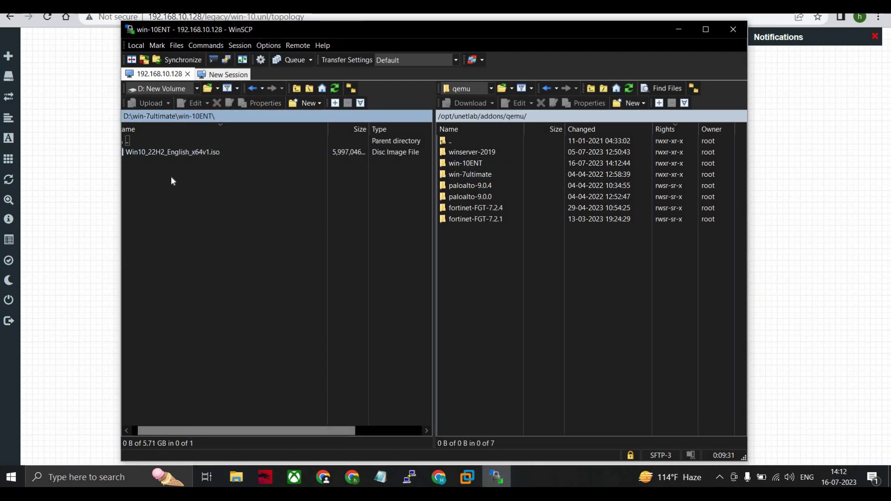
double_click(470, 164)
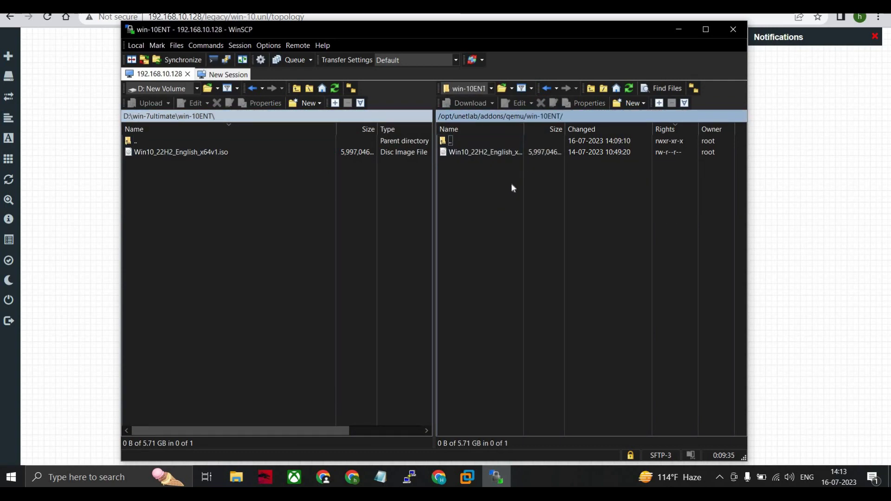
Step: Rename the server's Win10_22H2_English_x64v1.iso file to cdrom.iso
right_click(467, 151)
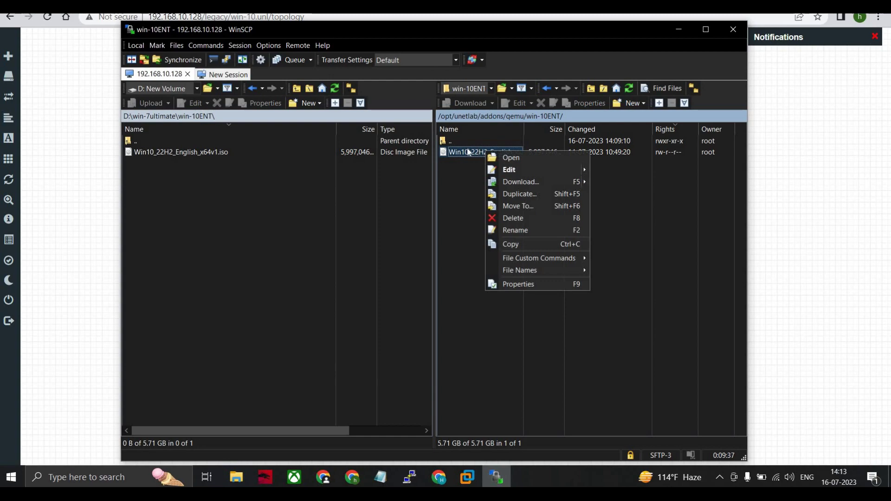
right_click(467, 151)
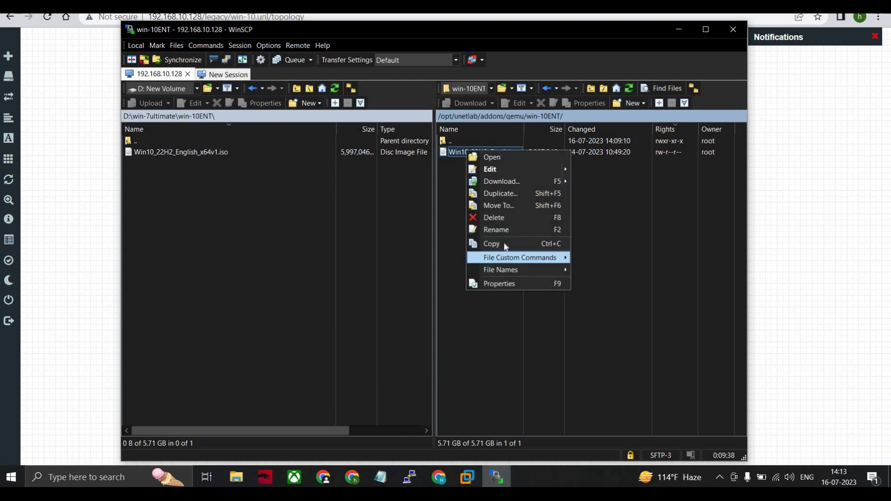
left_click(496, 230)
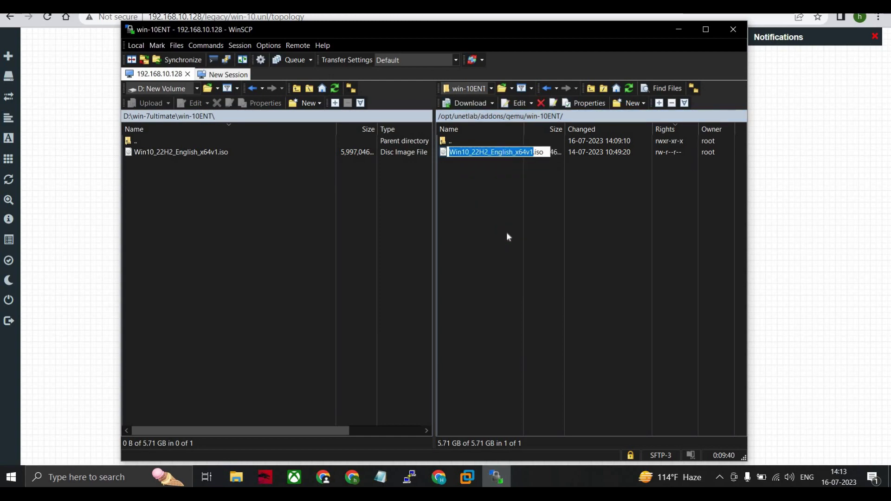
type("cdrom")
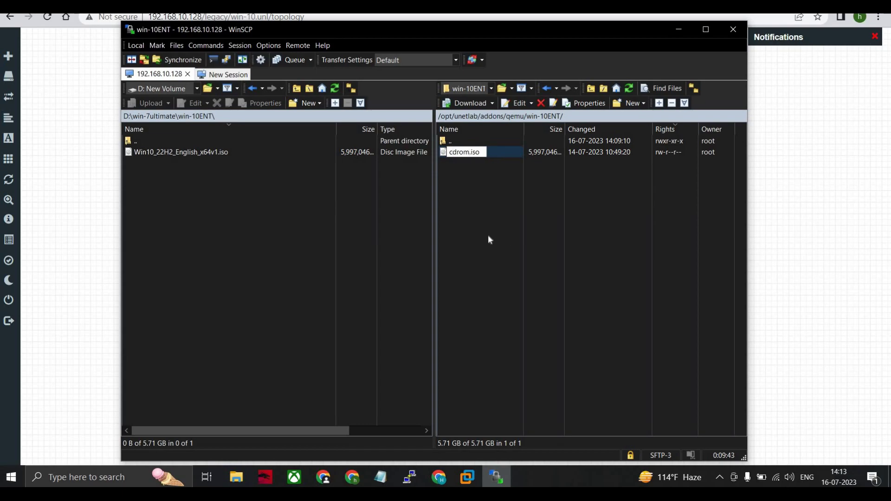
left_click(480, 172)
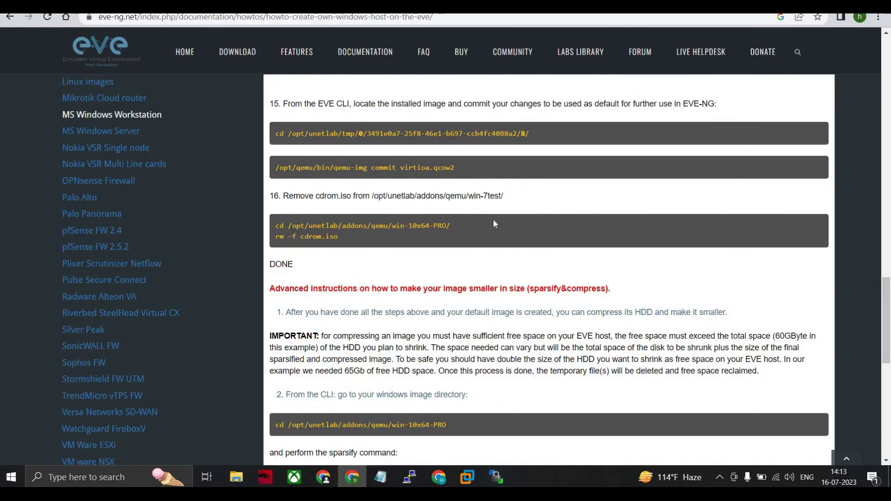
Step: Review the EVE-NG Windows host guide's steps on renaming the ISO and creating the virtioa.qcow2 virtual disk
scroll(493, 219, "up", 15)
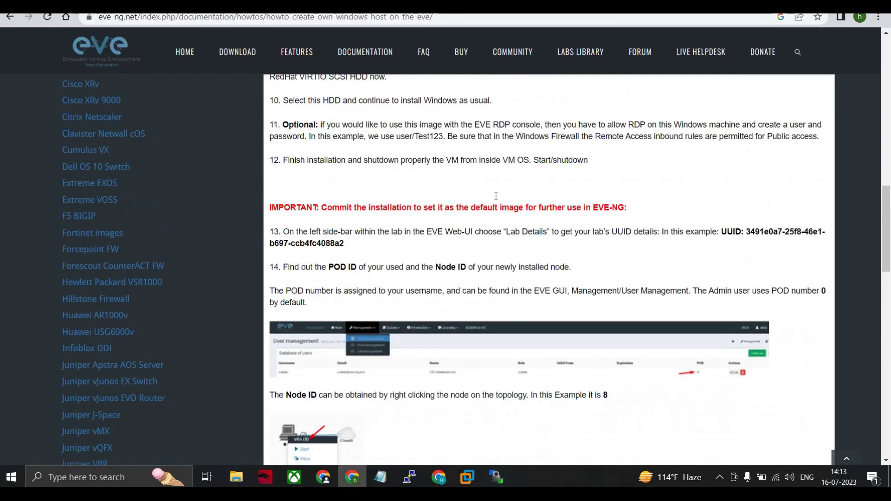
scroll(494, 190, "up", 8)
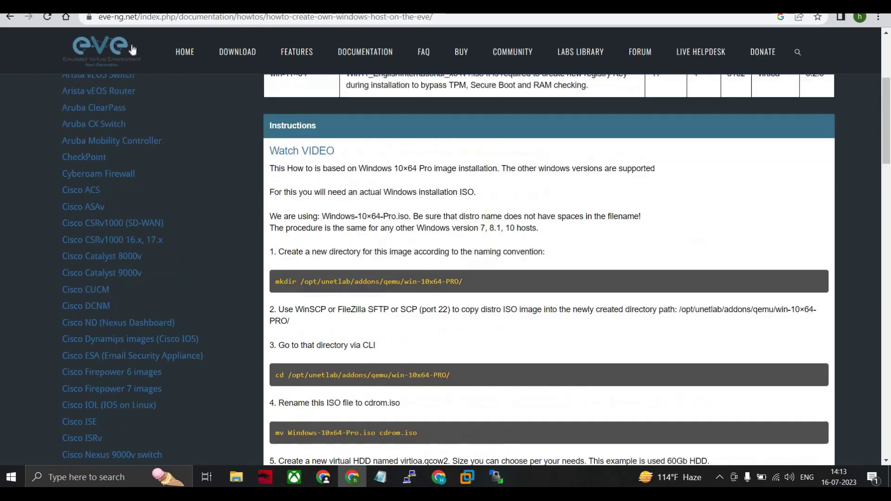
scroll(549, 271, "down", 6)
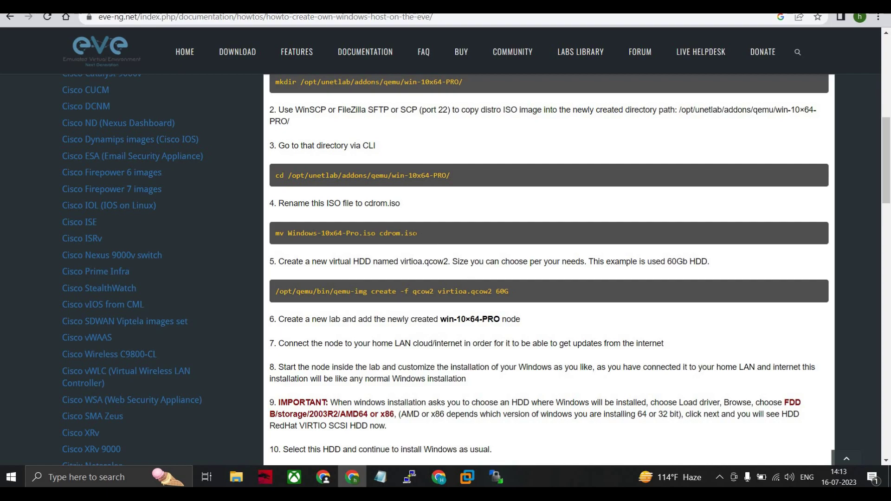
left_click_drag(362, 203, 434, 203)
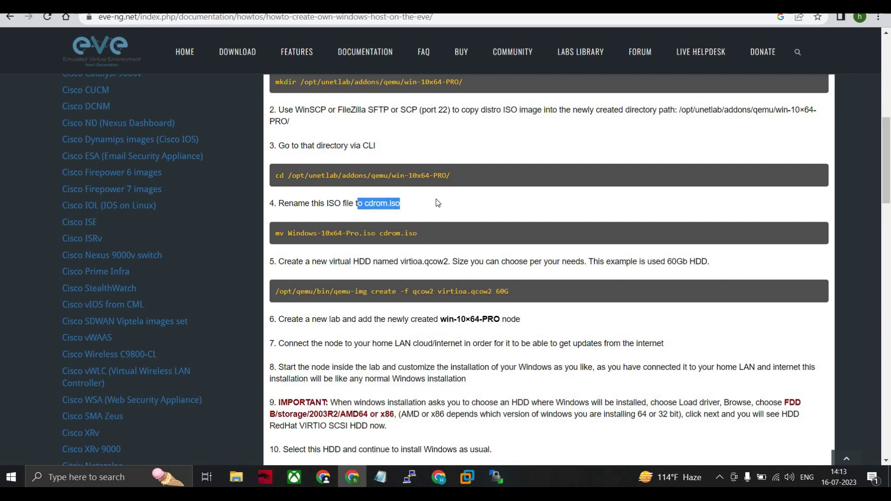
left_click(296, 291)
left_click_drag(274, 291, 521, 290)
left_click(520, 290)
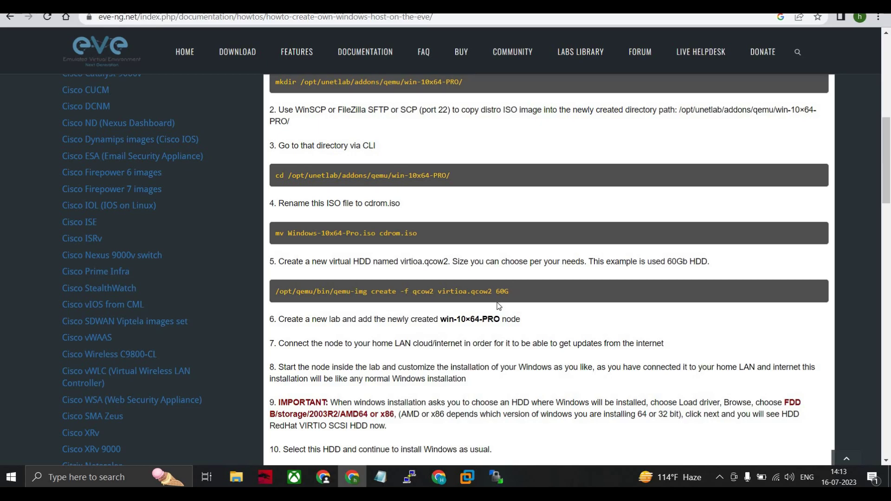
Step: Switch to the EVE-ng console in VMware Workstation and push the old output away with empty prompt lines
left_click(467, 478)
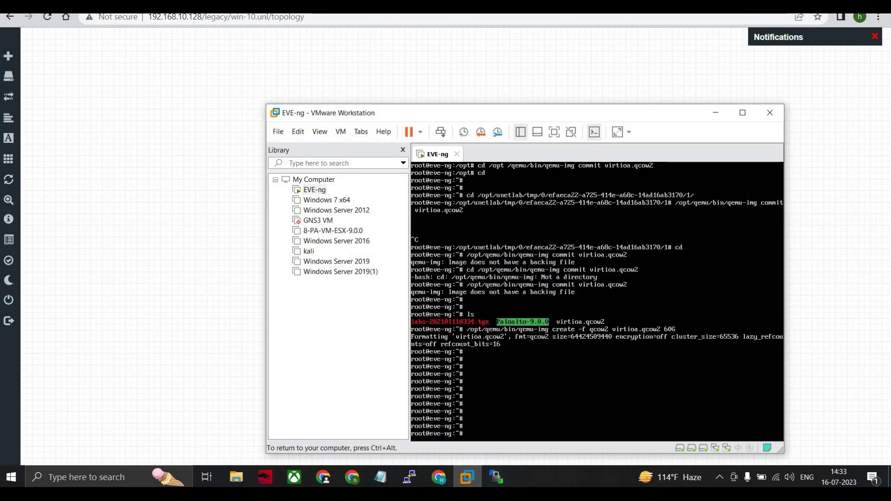
key("Return")
key("Return")
key("Return")
key("Return")
key("Return")
key("Return")
key("Return")
key("Return")
key("Return")
key("Return")
key("Return")
key("Return")
key("Return")
key("Return")
key("Return")
key("Return")
key("Return")
key("Return")
key("Return")
key("Return")
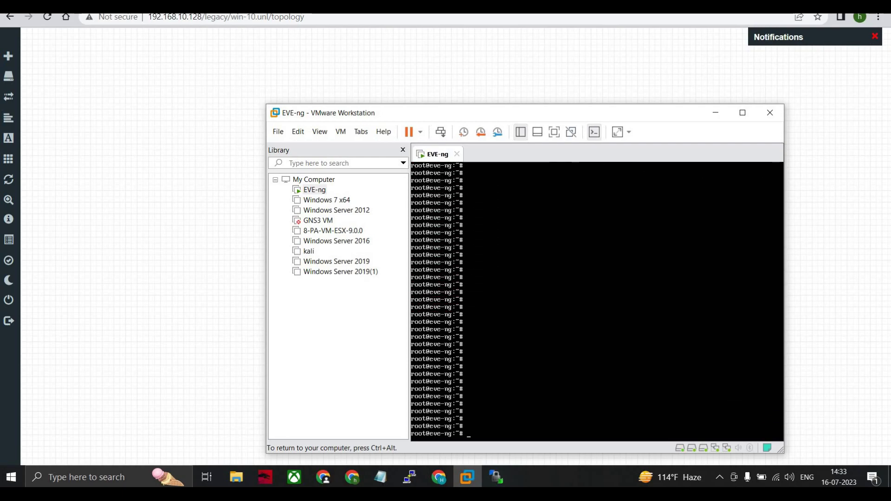
Step: Change the console's directory to /opt/unetlab/addons/qemu/win-10ENT, checking the folder path against WinSCP
type("CD")
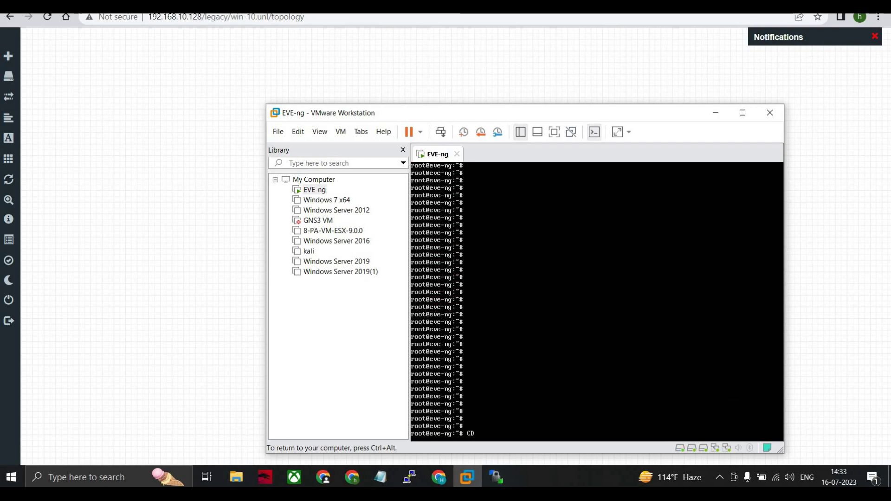
key("BackSpace")
key("BackSpace")
type("cd /opt/")
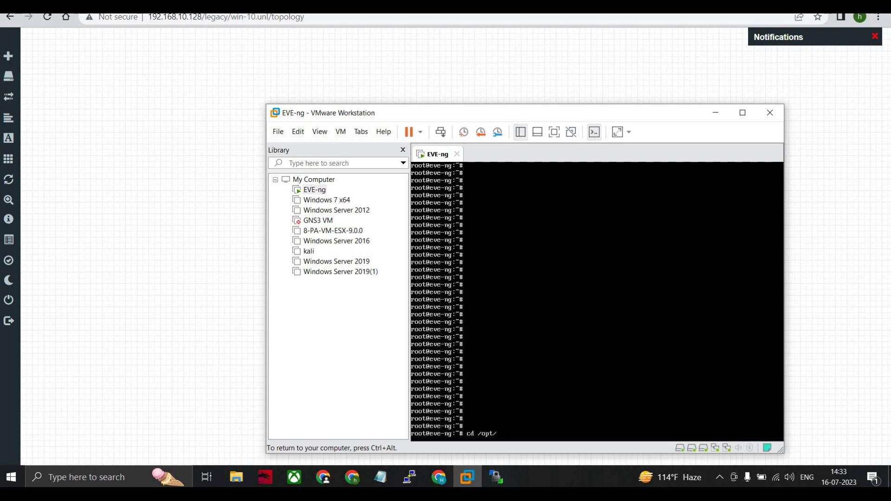
type("unetlab/qemu/")
key("BackSpace")
key("BackSpace")
key("BackSpace")
key("BackSpace")
key("BackSpace")
type("addons/qemu/win-10ENT")
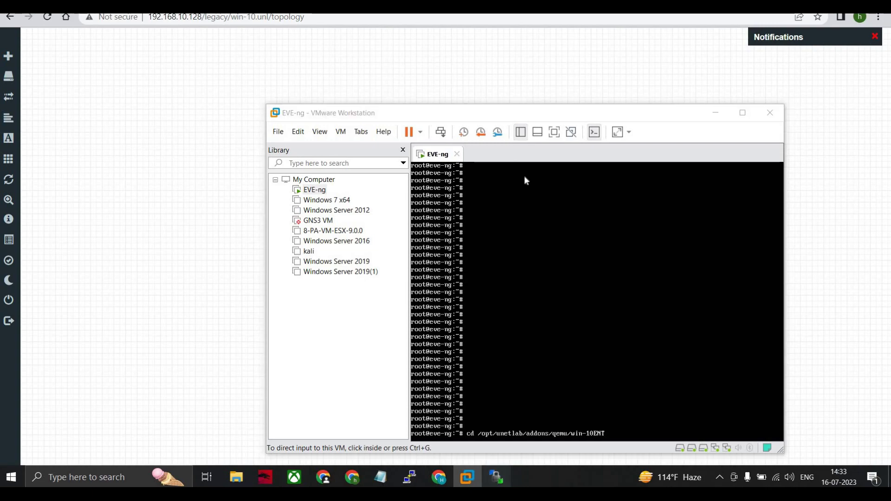
left_click(496, 477)
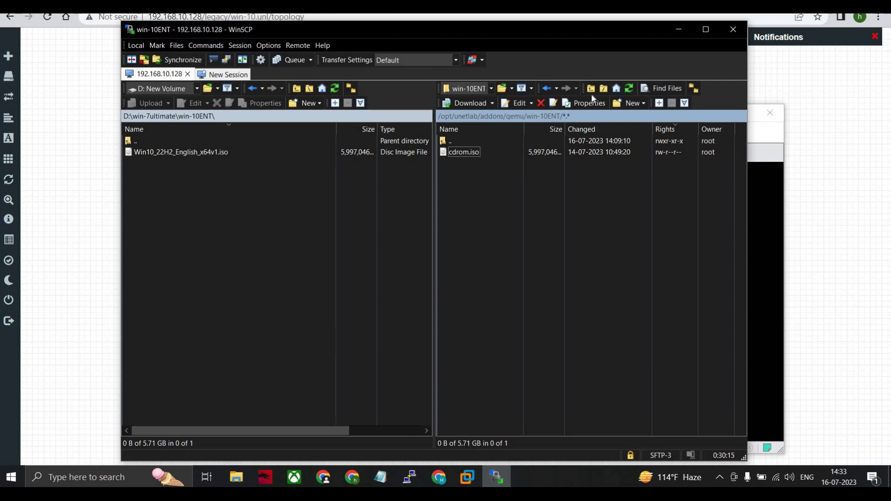
left_click(678, 29)
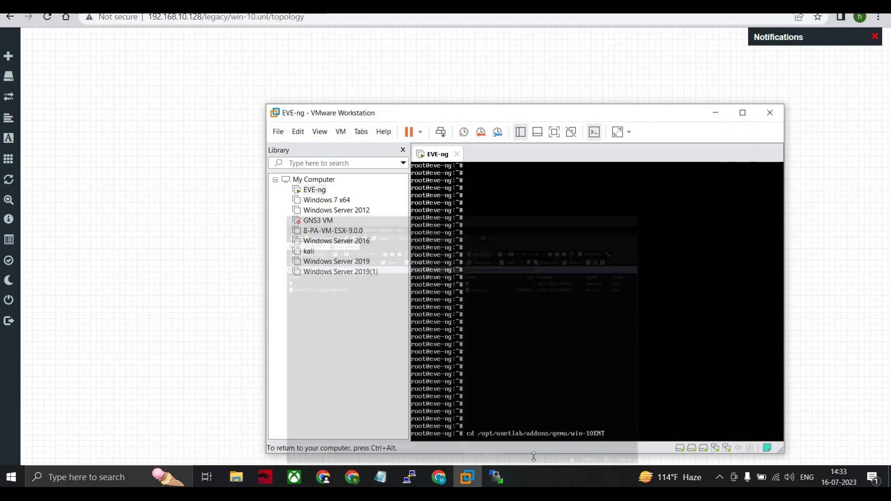
left_click(533, 431)
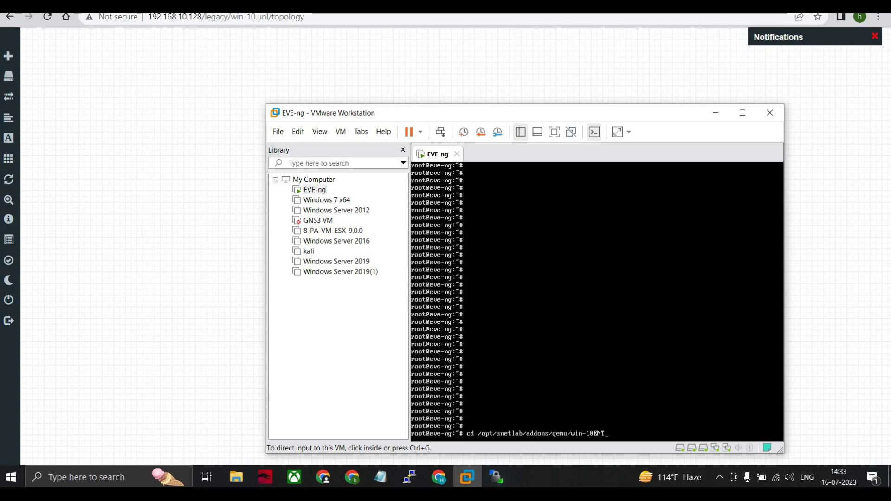
key("Return")
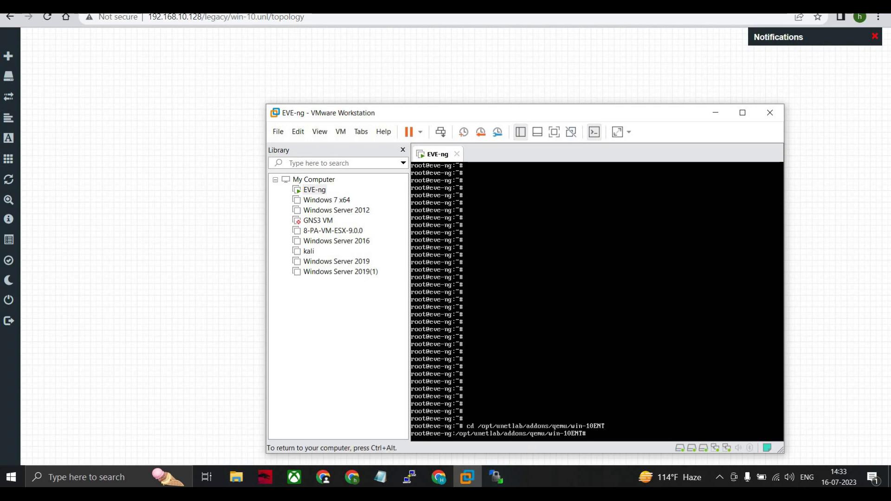
Step: Bring up the guide's virtual HDD creation command in the browser and position the EVE-ng console window just below it
key("ctrl+alt")
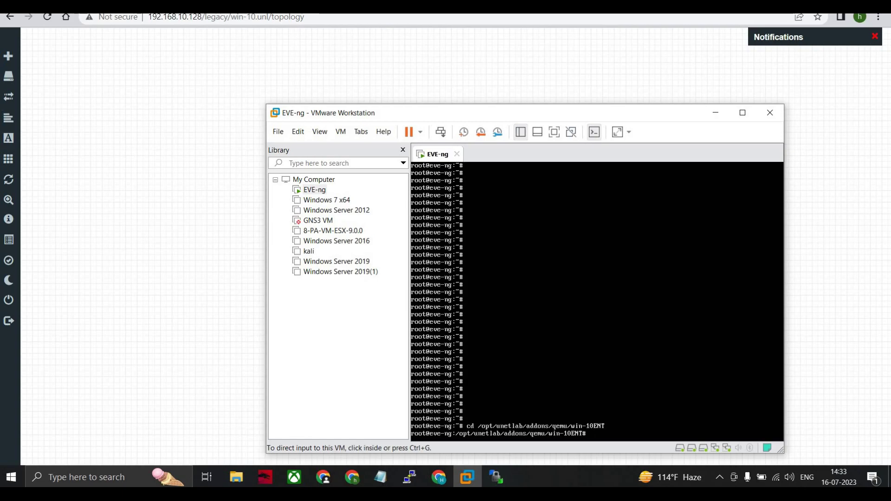
key("alt+Tab")
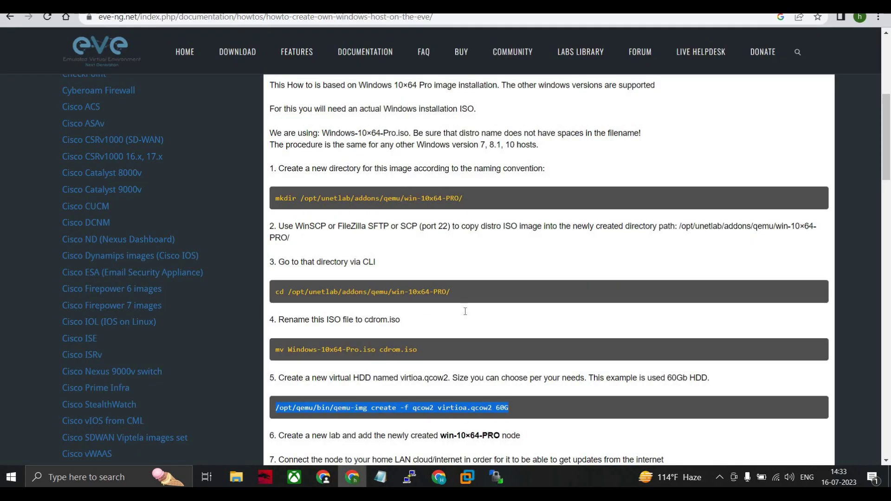
scroll(469, 320, "down", 6)
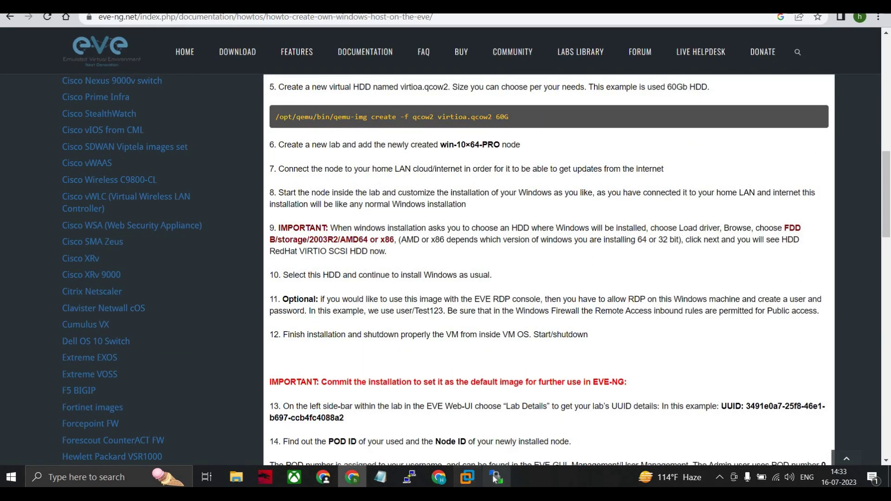
left_click(467, 477)
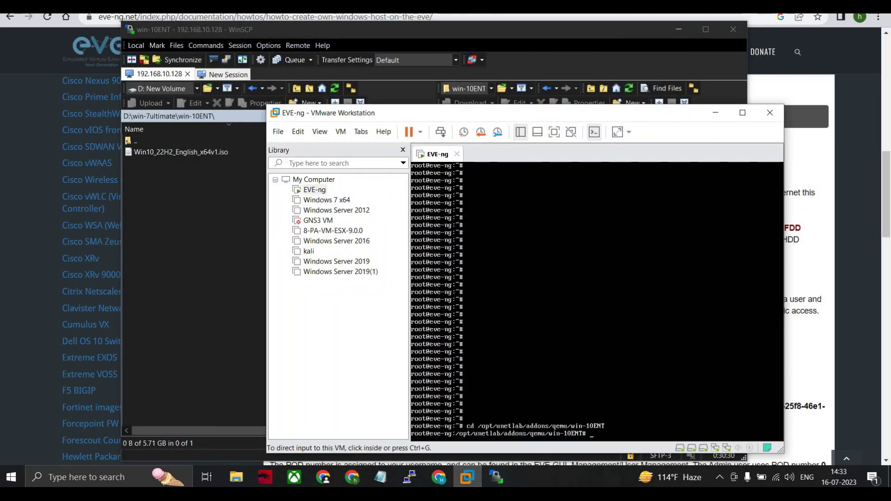
left_click(679, 29)
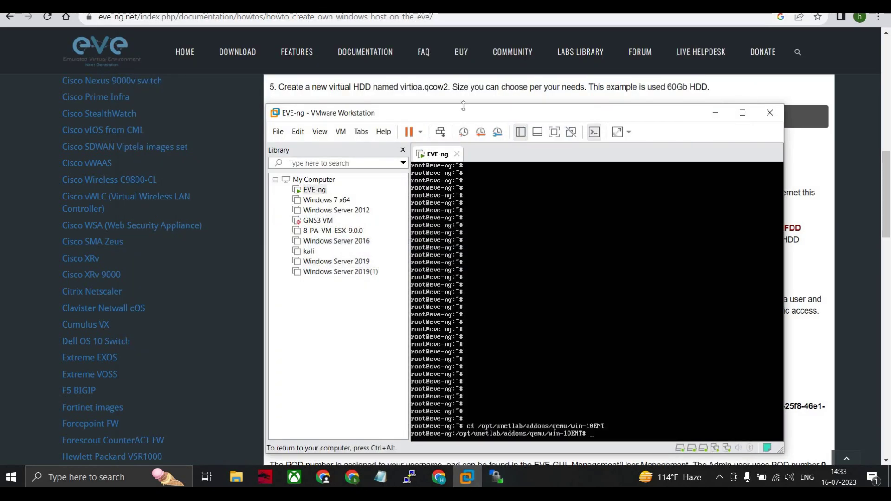
left_click_drag(511, 112, 490, 127)
Step: Fill the console with a run of empty prompts in the win-10ENT directory
key("Return")
key("Return")
key("Return")
key("Return")
key("Return")
key("Return")
key("Return")
key("Return")
key("Return")
key("Return")
key("Return")
key("Return")
key("Return")
key("Return")
key("Return")
key("Return")
key("Return")
key("Return")
key("Return")
key("Return")
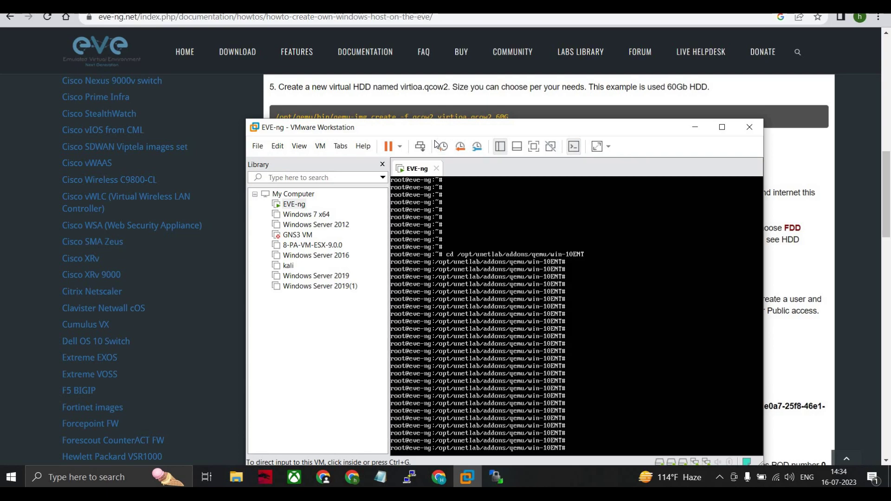
Step: Enter /opt/qemu/bin/qemu-img at the win-10ENT prompt and move the console window clear of the guide's HDD creation command
key("ctrl+g")
type("/OP")
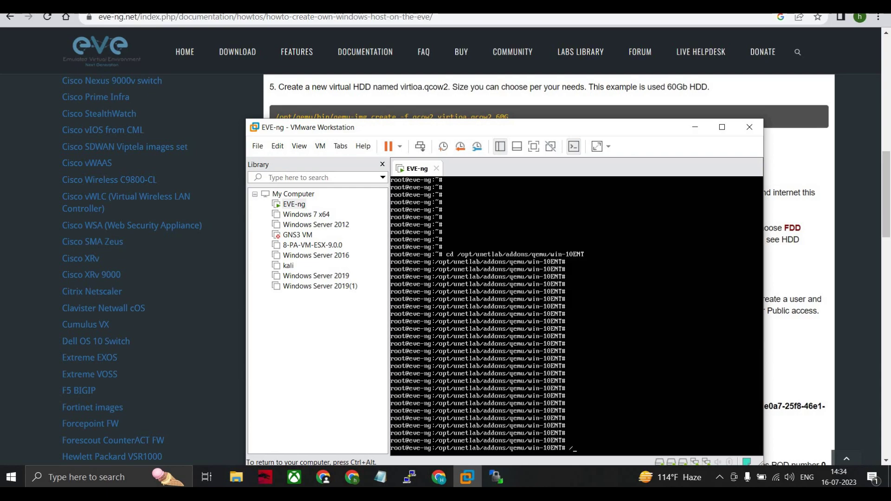
key("BackSpace")
key("BackSpace")
type("/opt/qemu/bin/qemu-img")
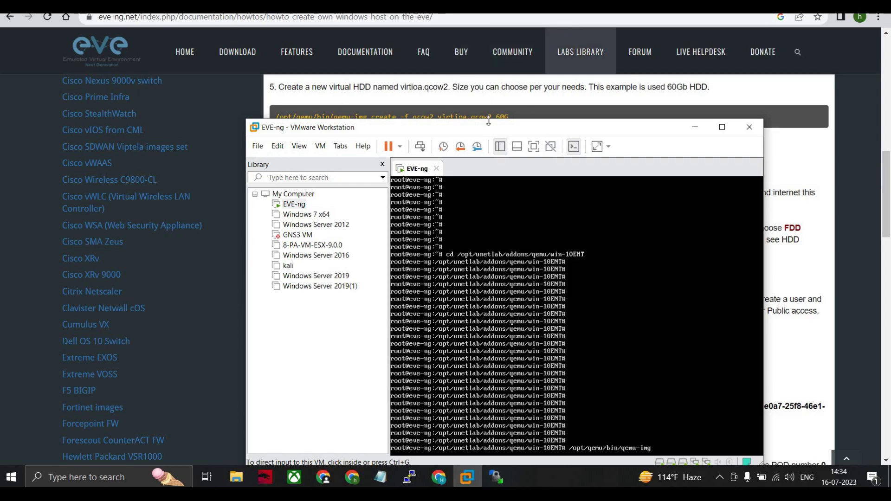
left_click_drag(489, 129, 581, 87)
scroll(581, 85, "down", 1)
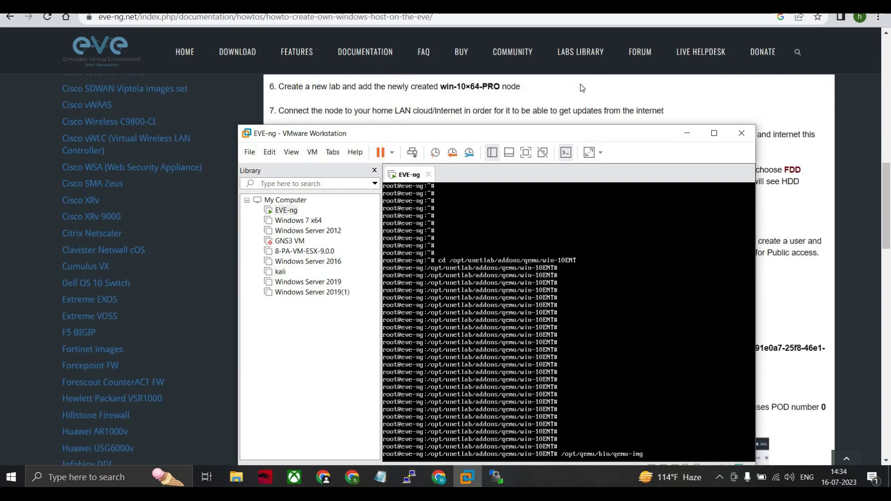
scroll(580, 84, "up", 1)
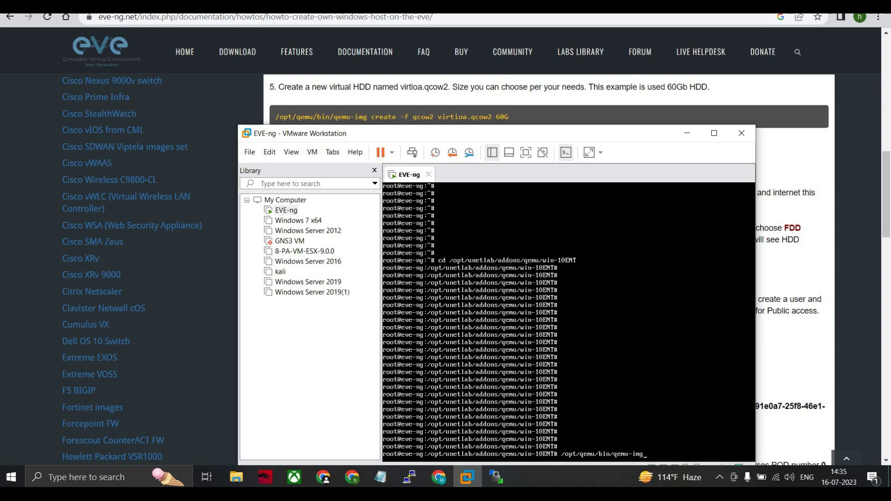
Step: Complete the qemu-img command with create -f qcow2 virtioa.qcow2 60G and run it
type("create -f qcow2")
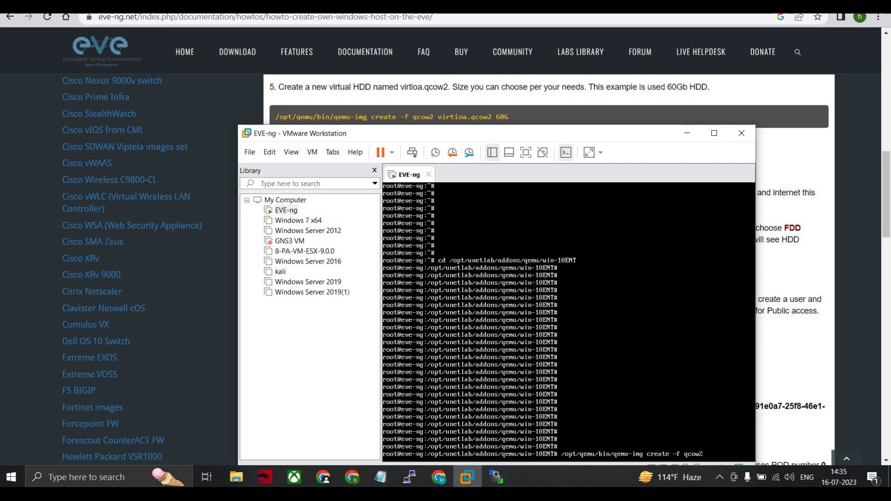
type(" virtioa.qcow2")
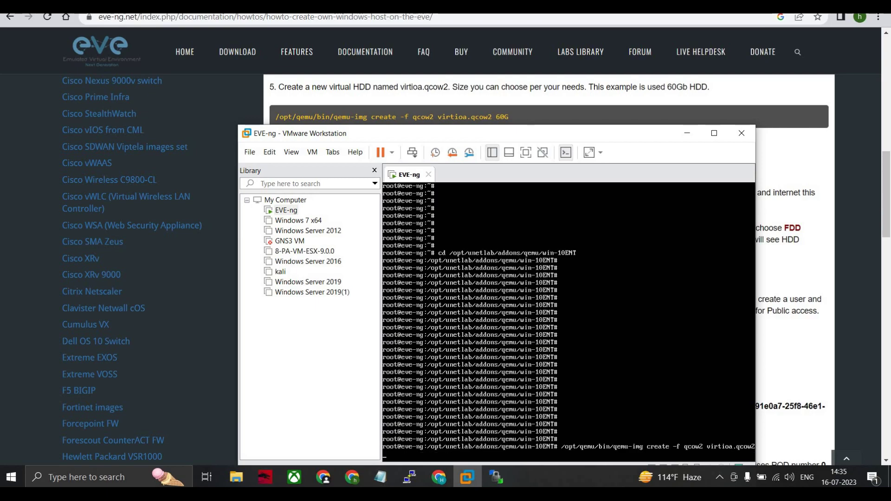
type(" 60g")
key("BackSpace")
type("G")
key("Return")
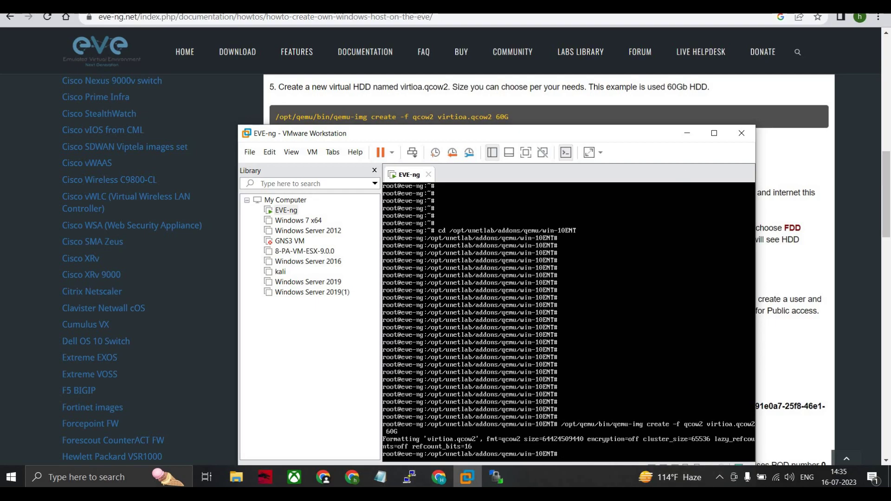
Step: Switch from the console to the EVE-NG win-10 lab topology in Chrome and delete the existing Win node
left_click(688, 134)
left_click(353, 477)
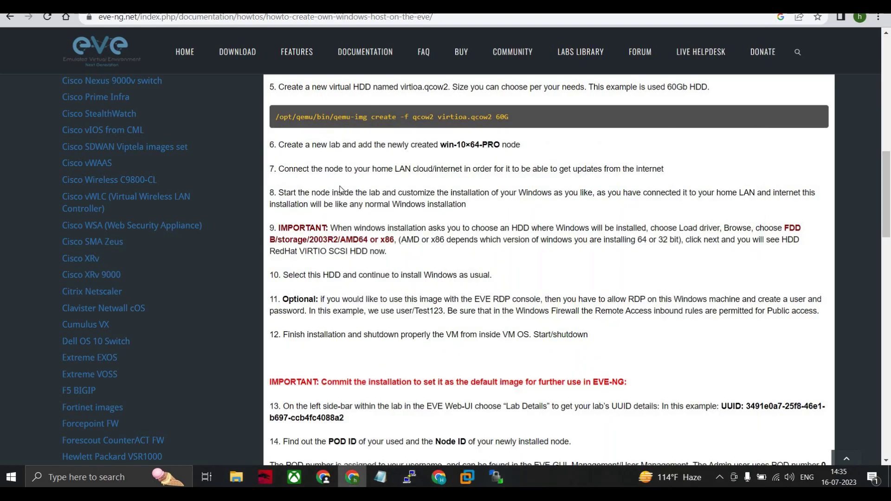
right_click(310, 201)
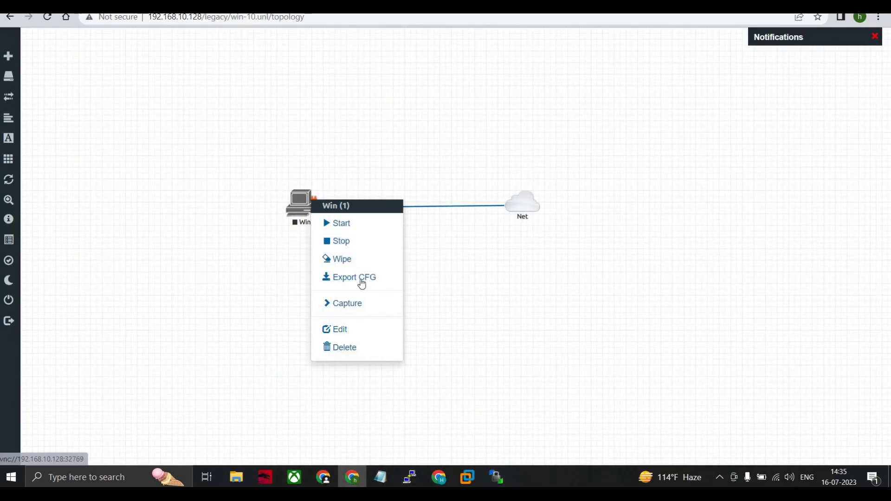
left_click(342, 347)
key("Return")
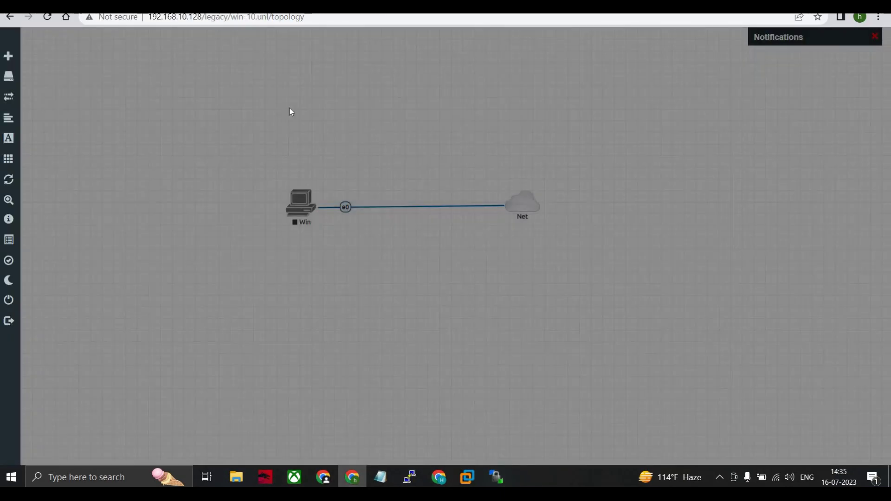
Step: Add one Windows node named Win to the lab with the win-10ENT image and the default settings
right_click(348, 125)
left_click(339, 120)
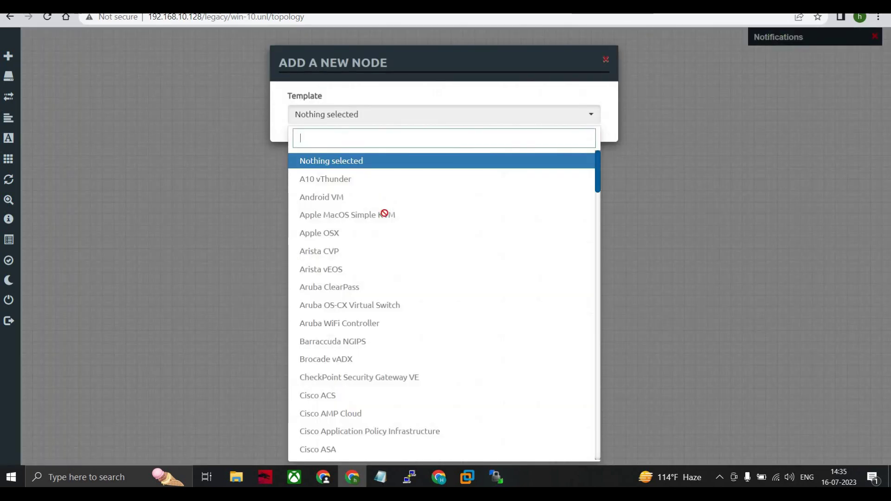
scroll(402, 303, "down", 8)
scroll(402, 303, "down", 20)
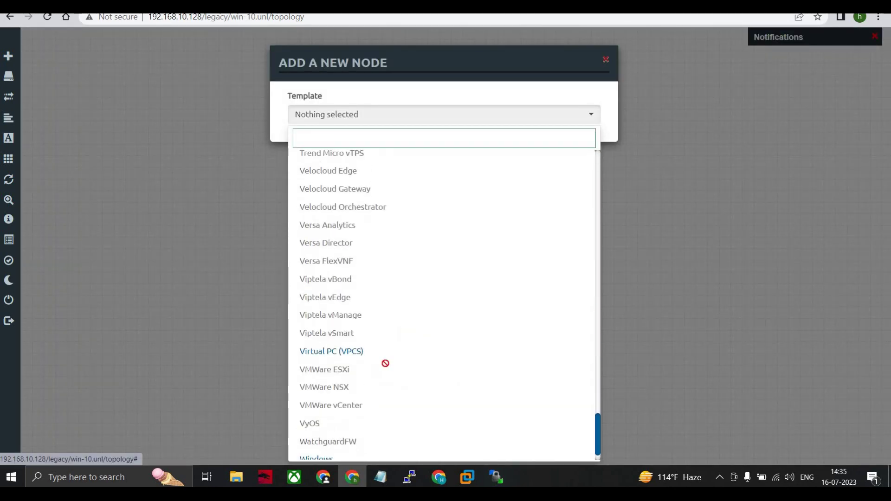
left_click(530, 167)
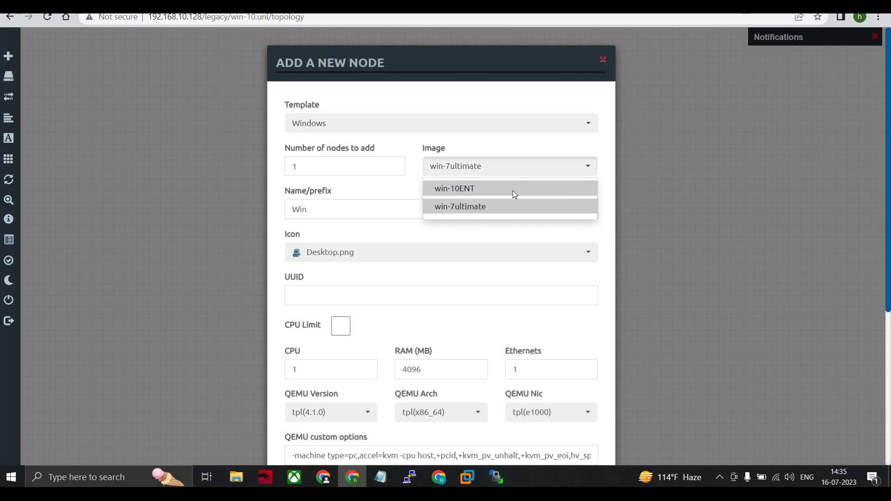
left_click(514, 192)
scroll(464, 232, "down", 5)
left_click(383, 430)
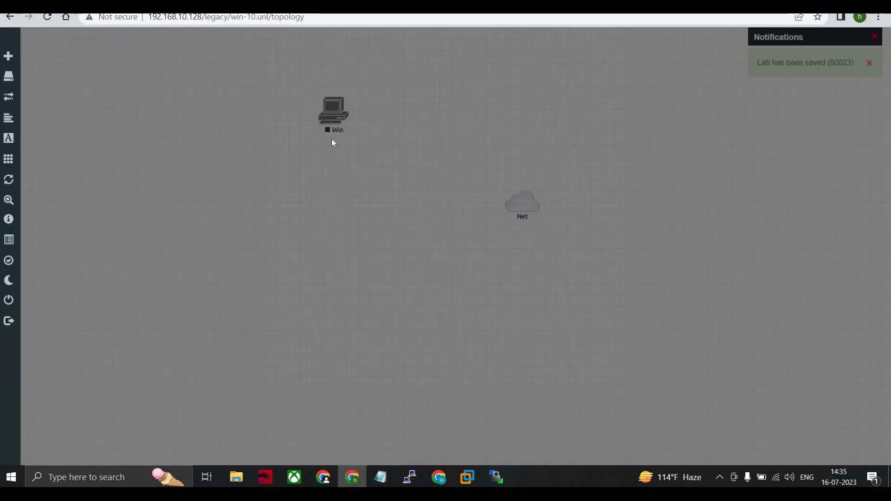
Step: Connect the Win node's e0 interface to the Net cloud, level with it, and start the node
left_click_drag(330, 193, 520, 203)
left_click(469, 297)
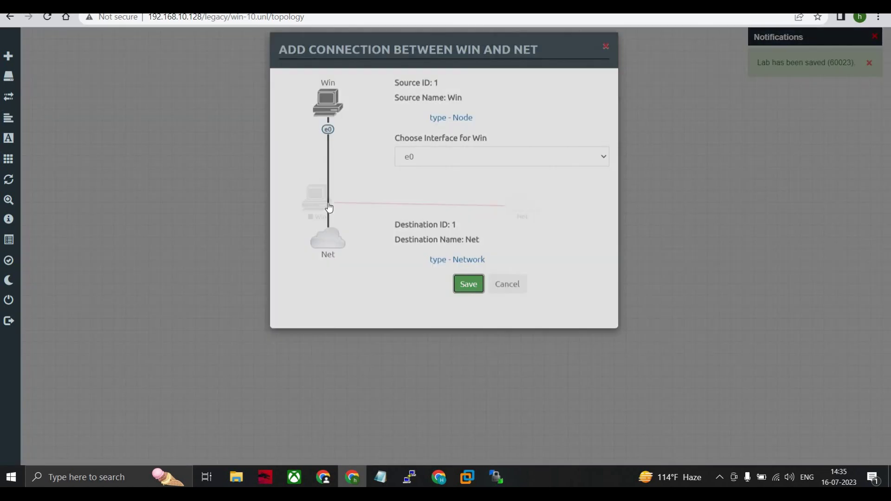
right_click(333, 204)
left_click(367, 226)
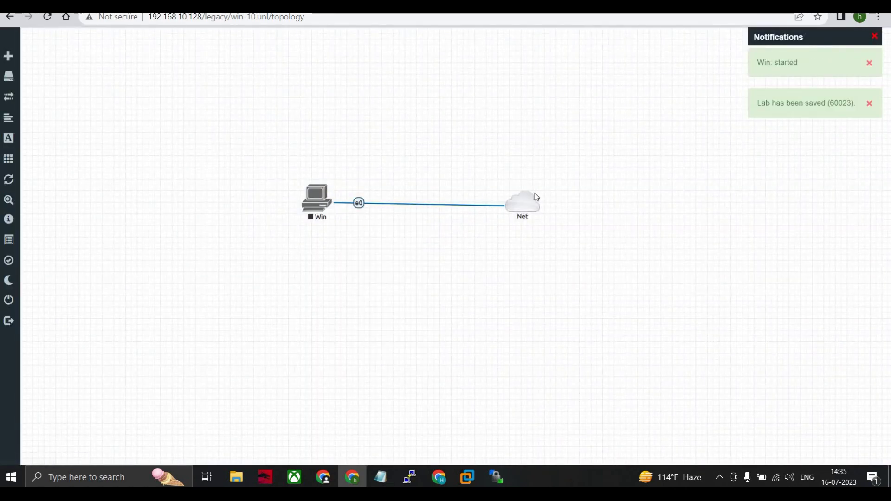
left_click_drag(534, 193, 494, 201)
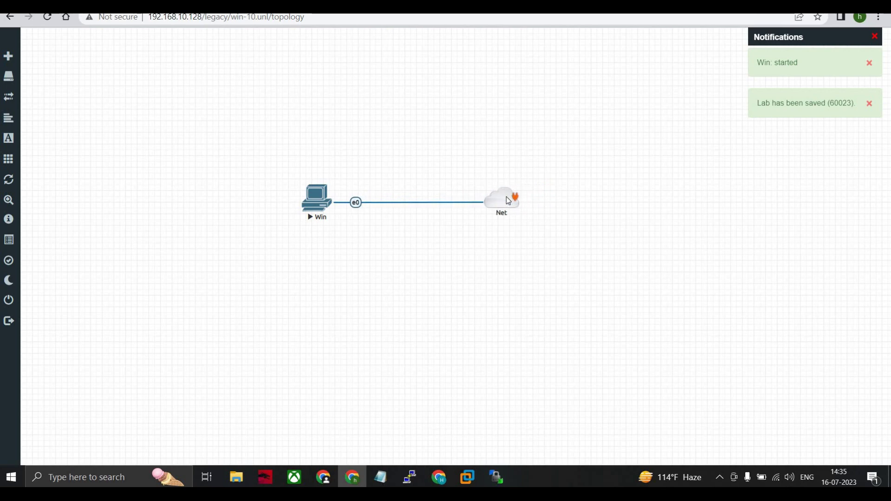
Step: Open the Win node's console with ultravnc_wrapper and start the Windows installation with English (United States) and the US keyboard
left_click(315, 197)
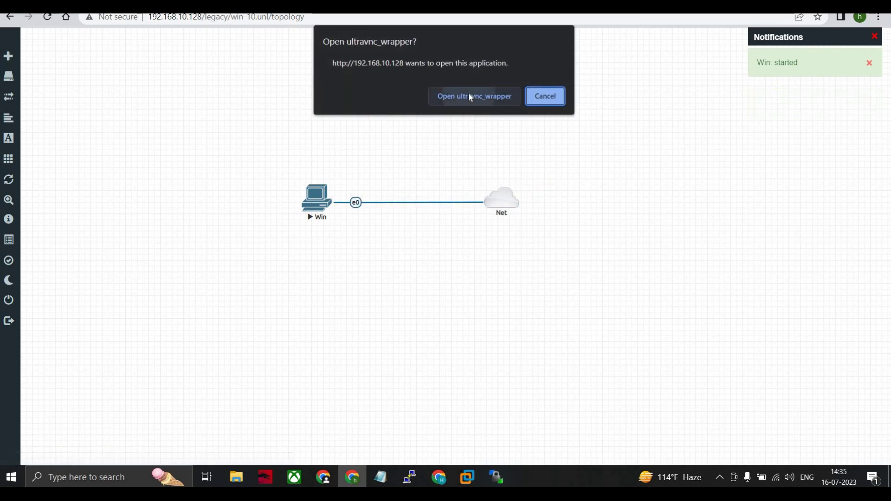
left_click(470, 97)
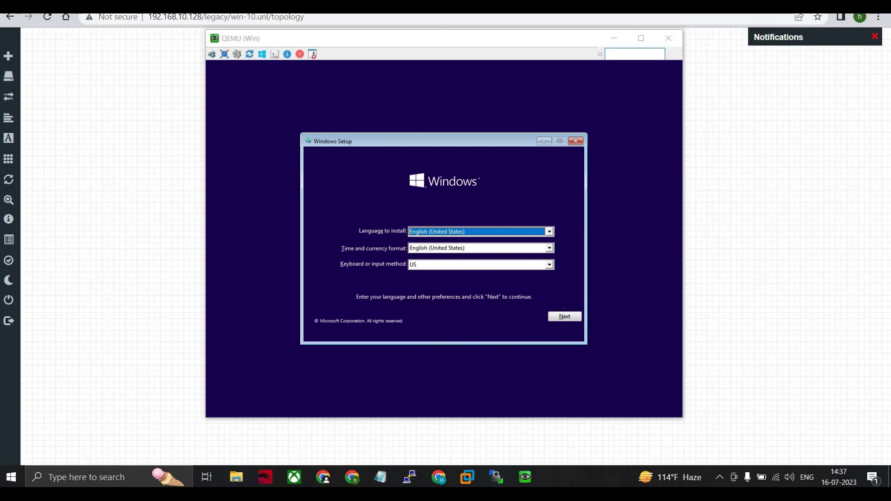
left_click(550, 317)
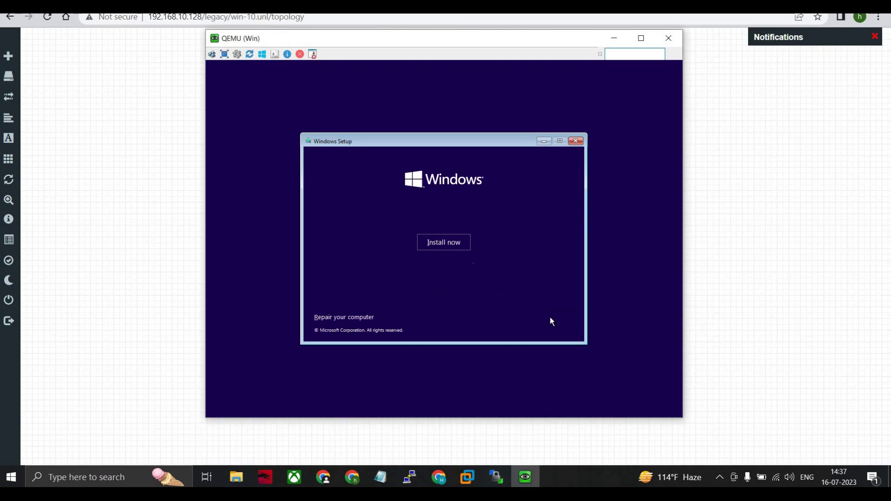
left_click(449, 249)
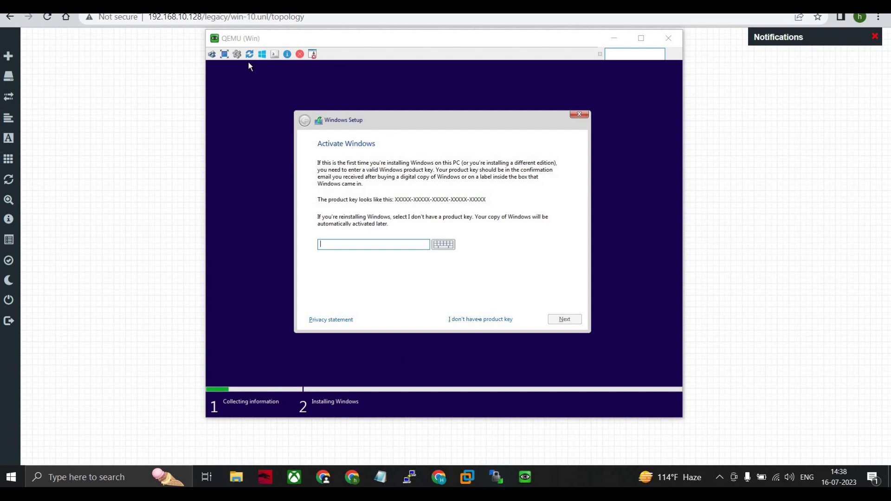
Step: Choose Windows 10 Pro without a product key and accept the license terms
left_click(454, 319)
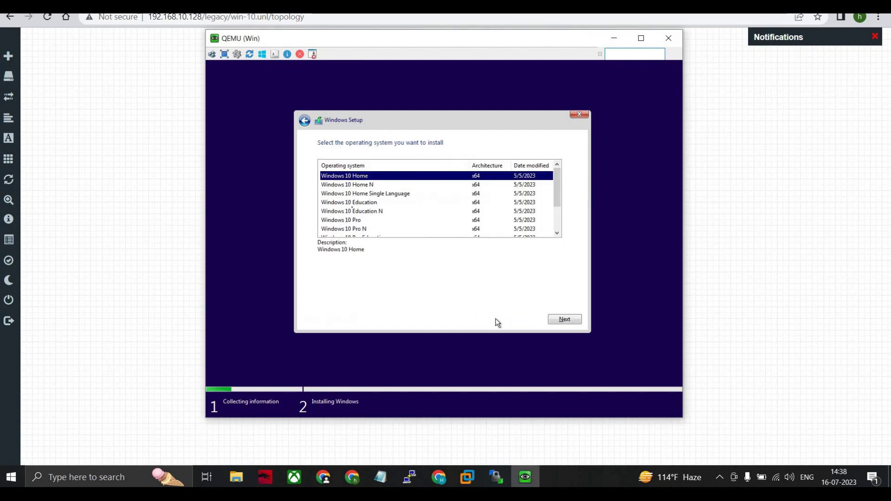
left_click(350, 212)
left_click(350, 220)
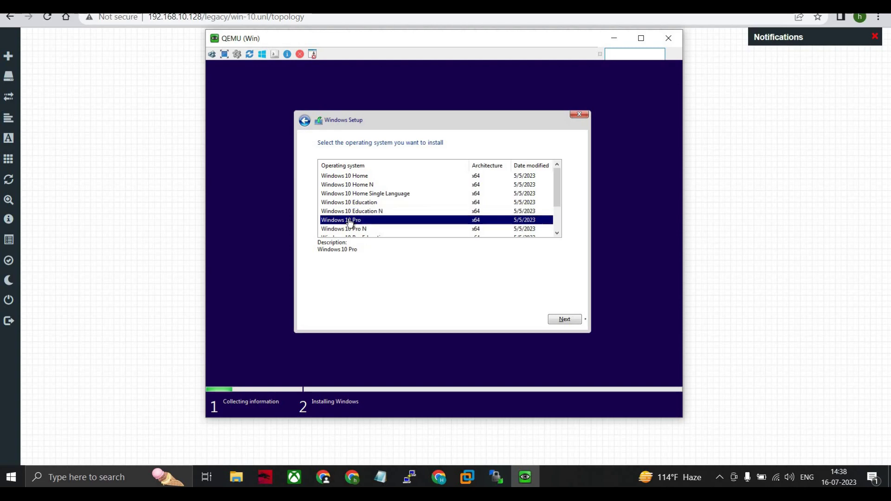
left_click(576, 318)
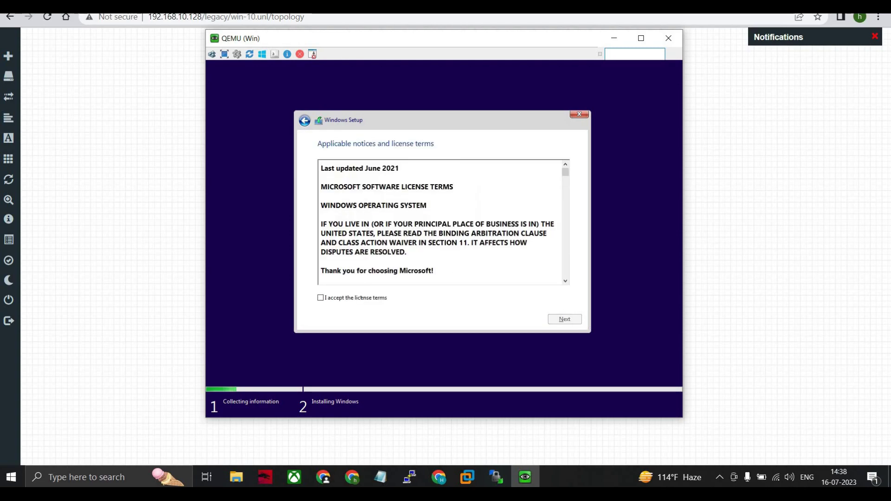
left_click(360, 298)
left_click(564, 319)
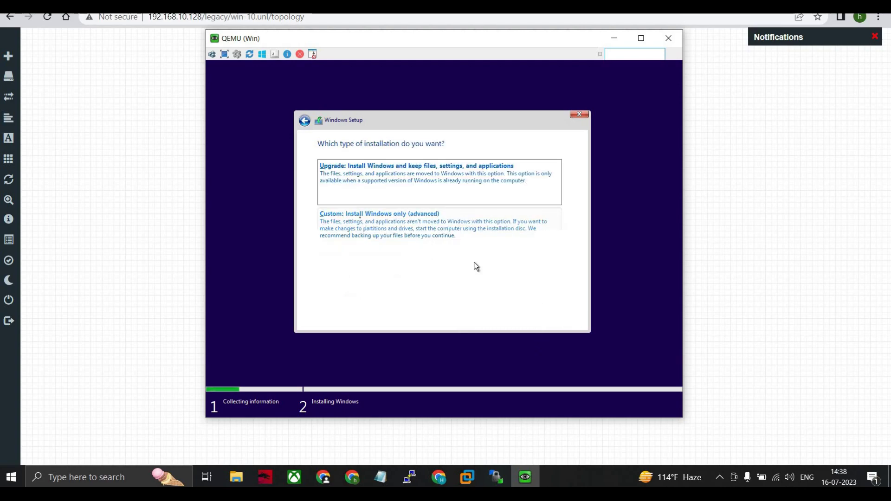
Step: Choose the custom installation and load the Red Hat VirtIO SCSI controller driver from storage/2003R2/amd64 on Floppy Disk Drive (B:)
left_click(361, 220)
left_click(326, 277)
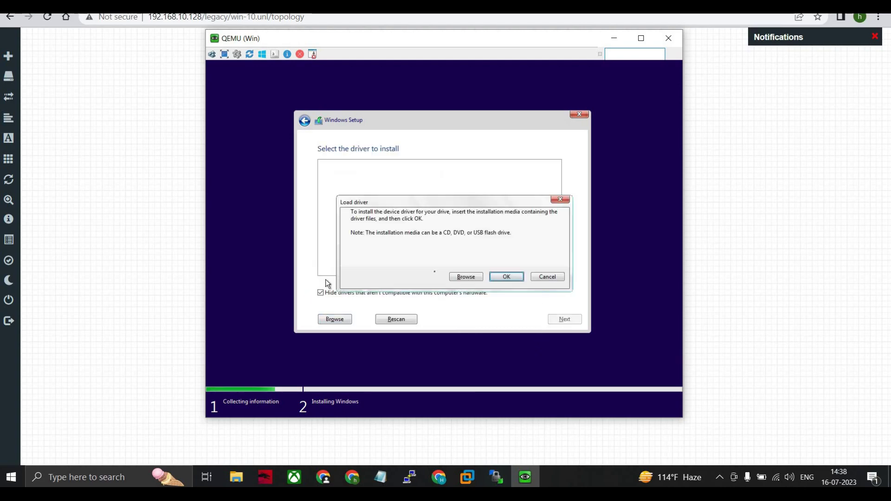
left_click(466, 277)
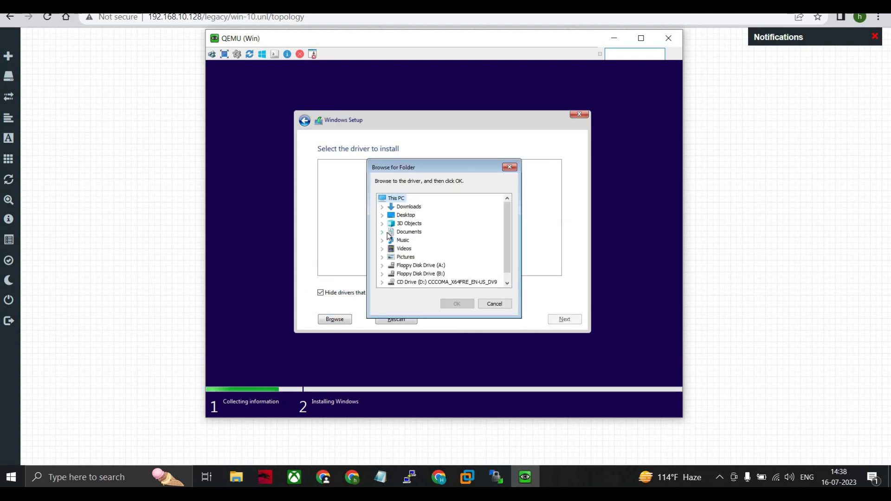
left_click(408, 274)
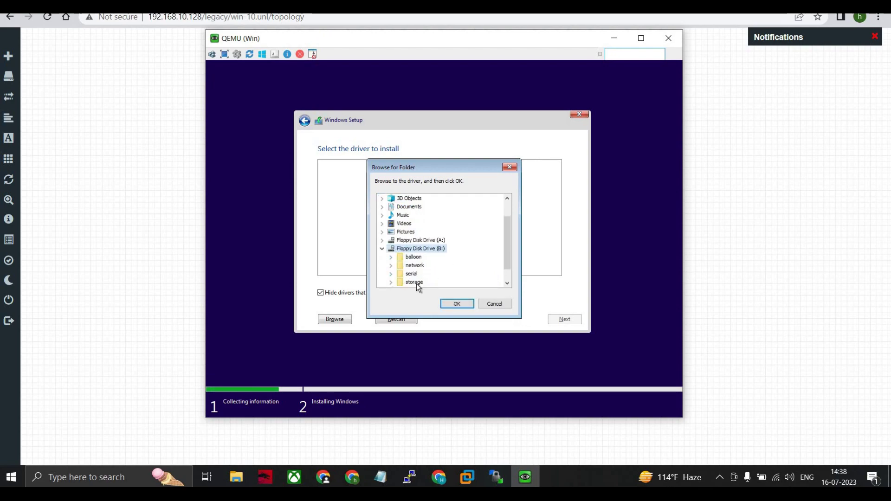
left_click(417, 283)
left_click(390, 282)
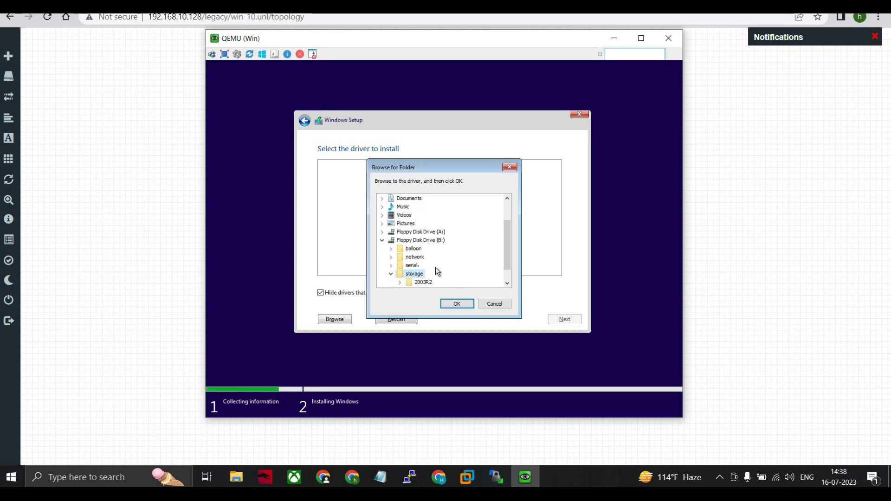
double_click(416, 266)
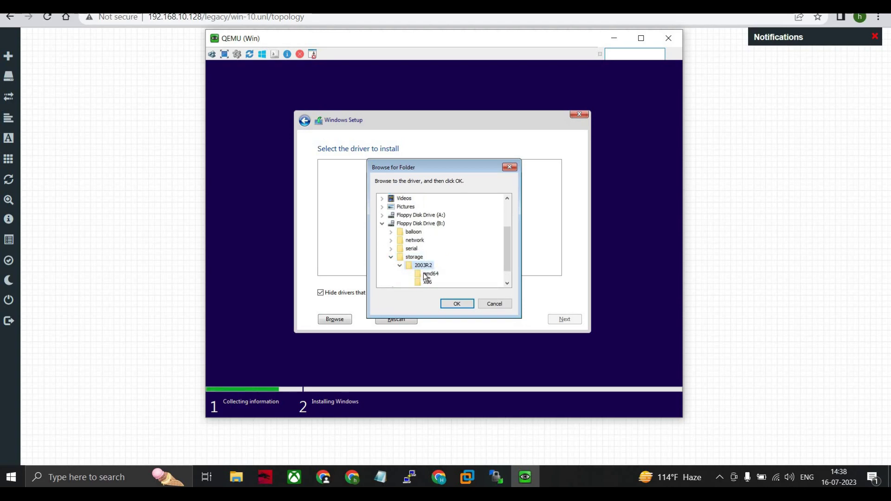
left_click(430, 274)
left_click(446, 304)
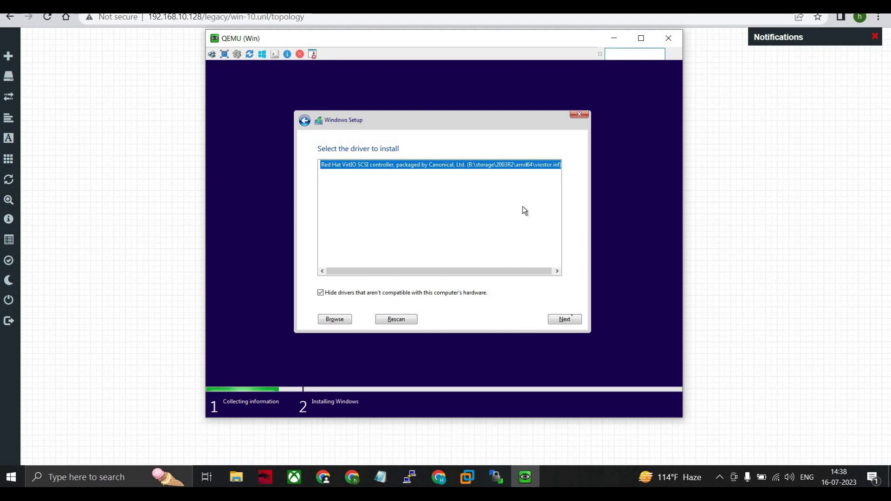
left_click(569, 319)
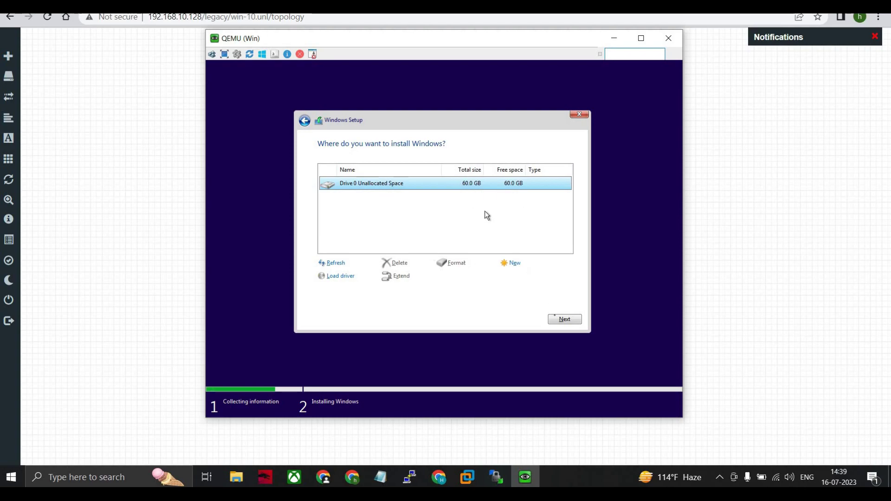
Step: Install Windows on Drive 0 Unallocated Space and return to the QEMU console at the region setup page
left_click(561, 319)
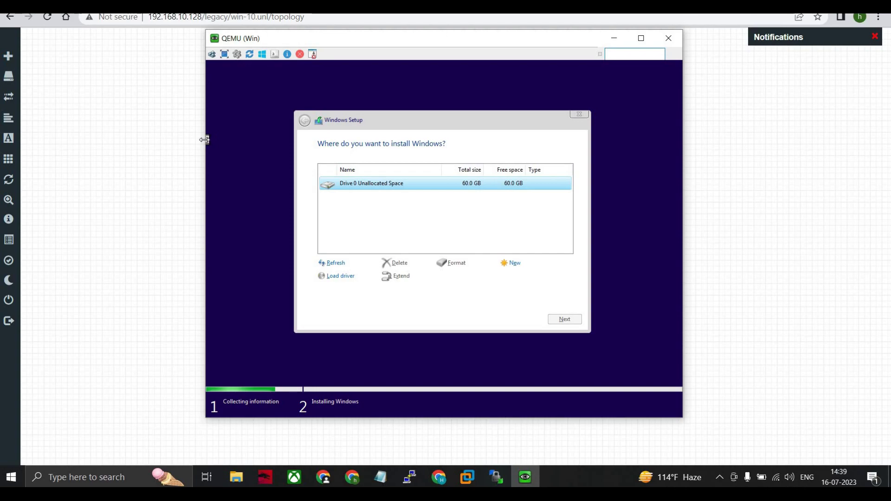
key("Return")
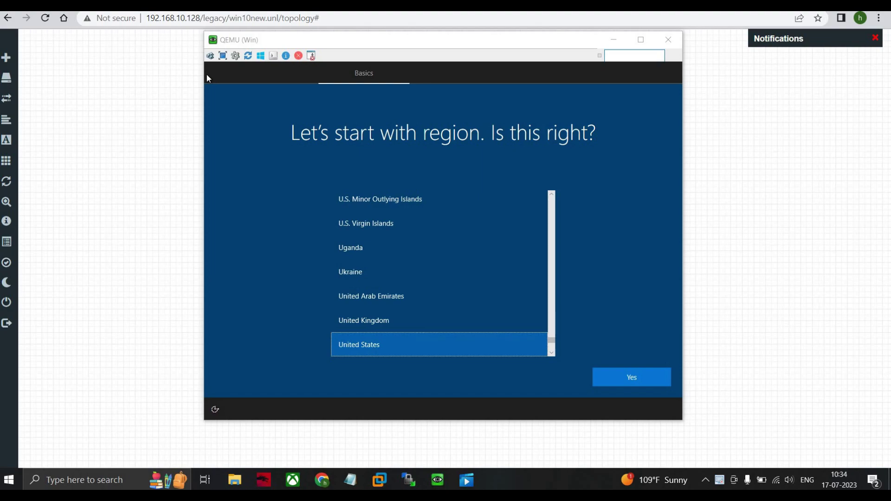
left_click(207, 78)
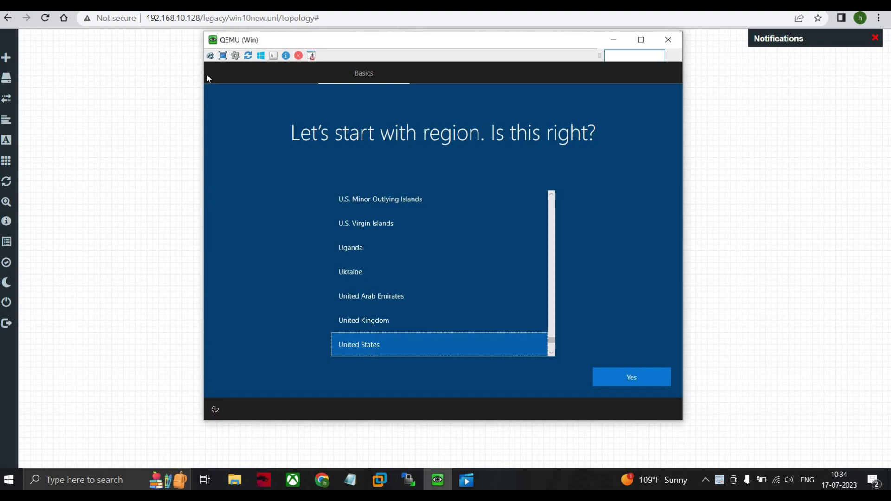
Step: Confirm United States as the region and accept the US keyboard layout
left_click(629, 378)
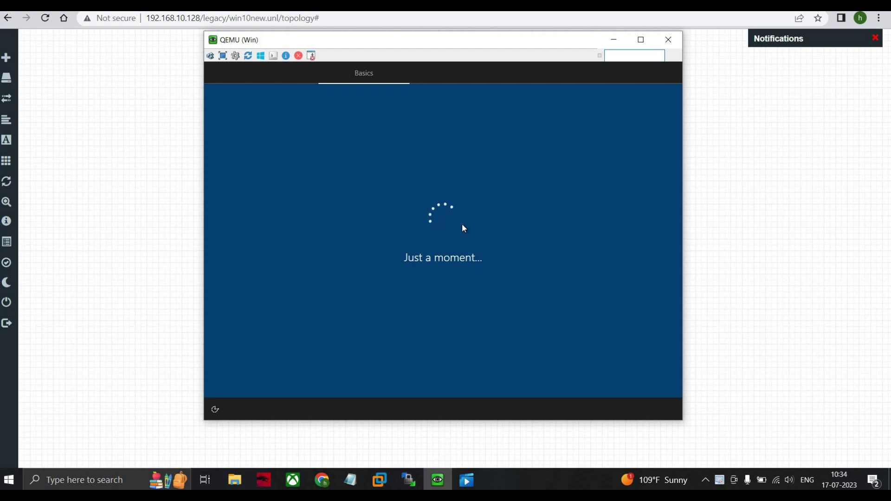
left_click(251, 97)
left_click(639, 375)
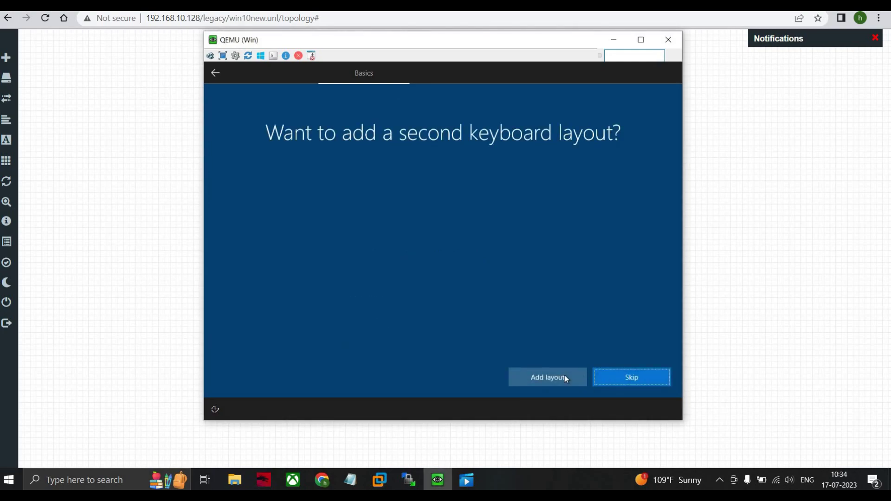
left_click(563, 376)
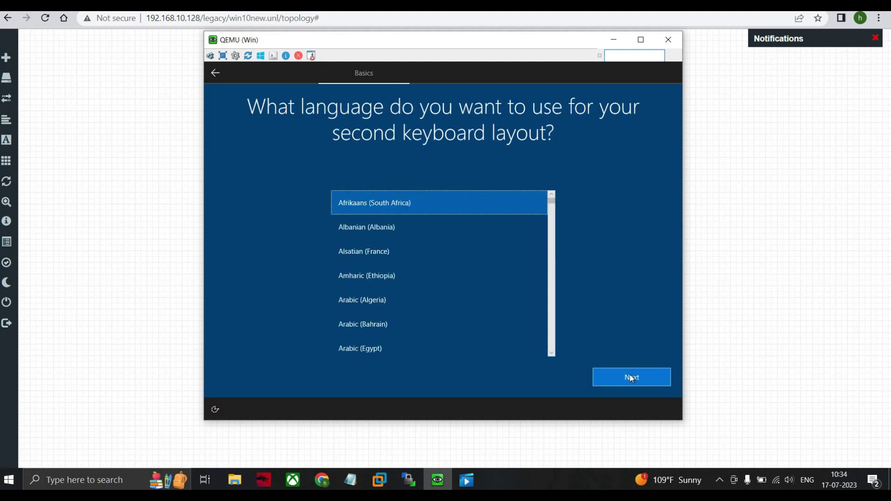
left_click(631, 377)
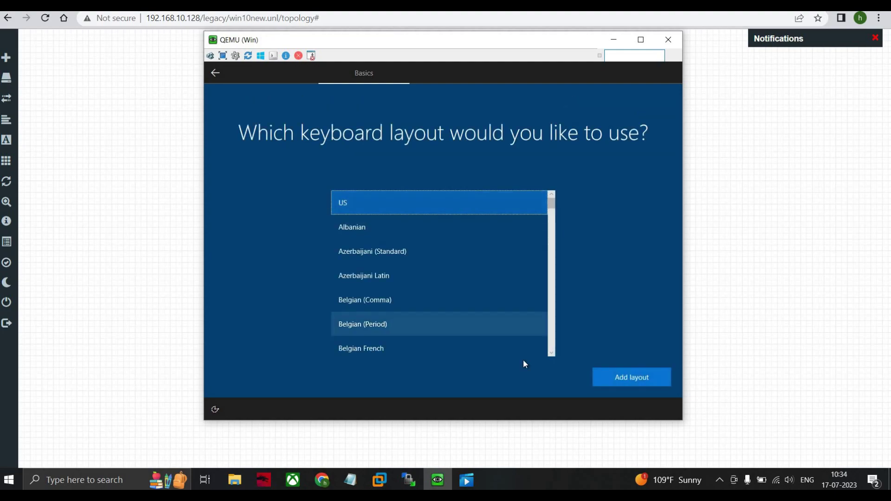
left_click(215, 74)
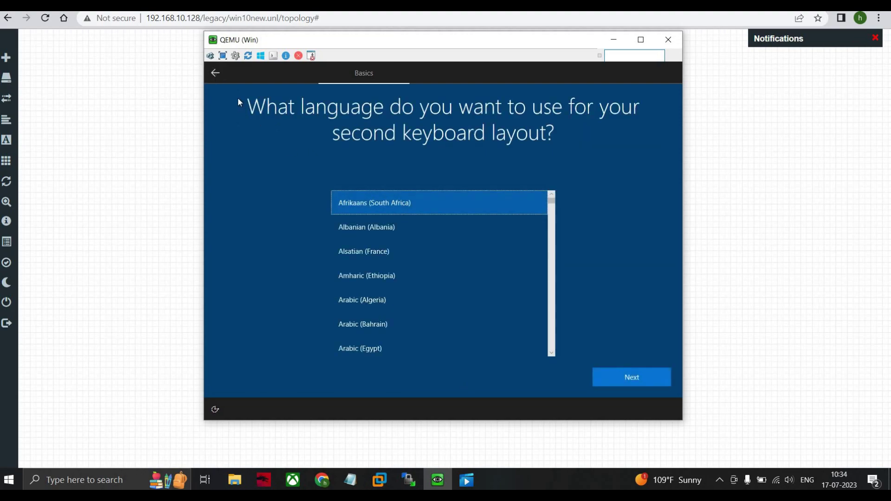
left_click(216, 74)
Step: Skip adding a second keyboard layout
left_click(636, 380)
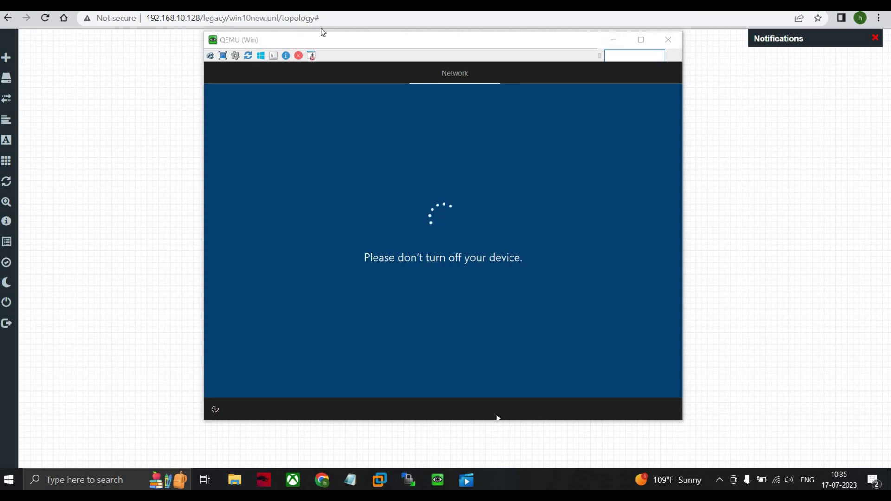
left_click_drag(353, 45, 387, 217)
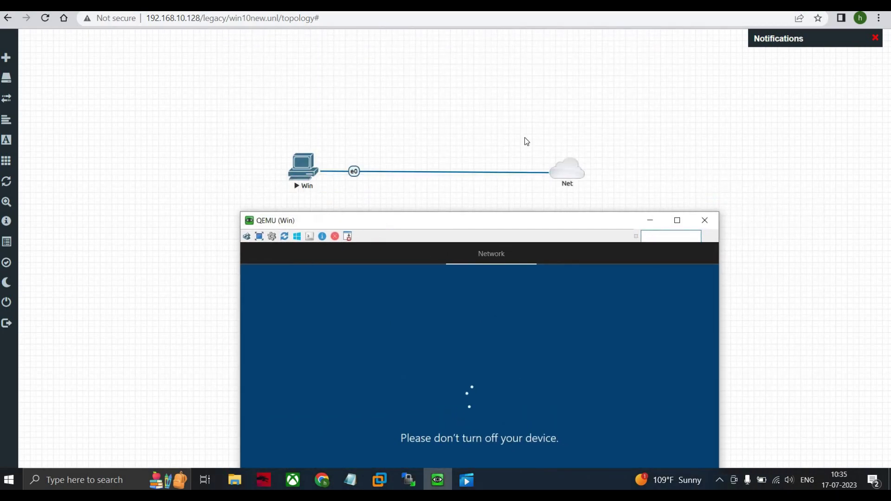
right_click(444, 88)
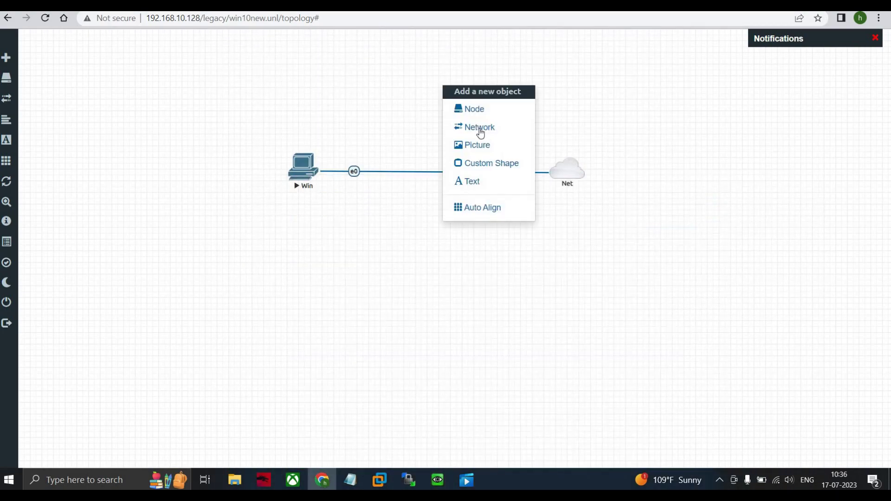
left_click(479, 127)
left_click(418, 166)
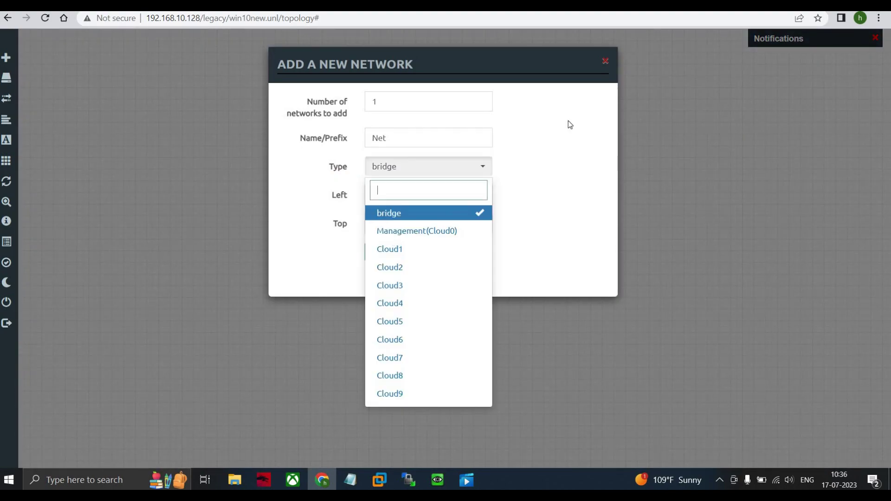
left_click(604, 64)
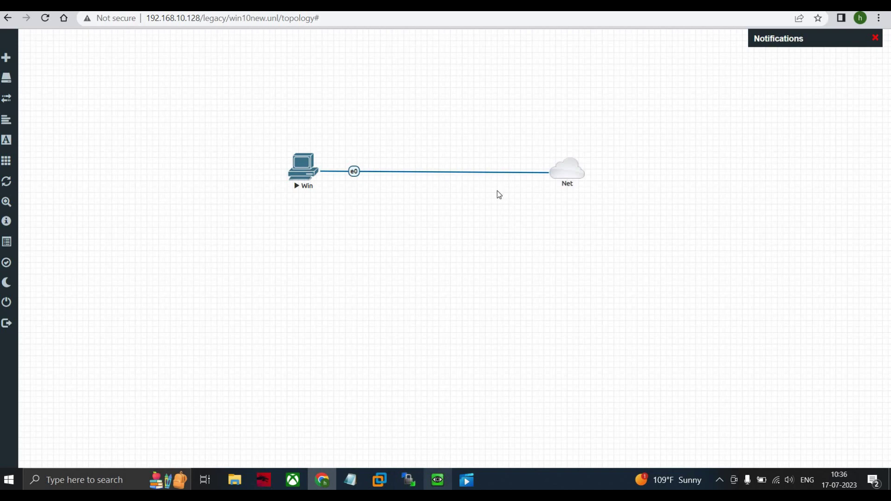
left_click_drag(485, 211, 466, 65)
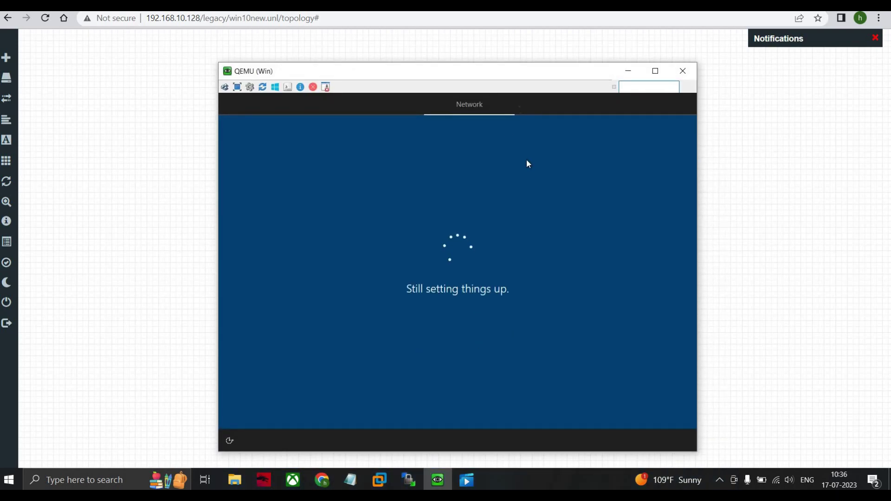
left_click_drag(581, 69, 616, 53)
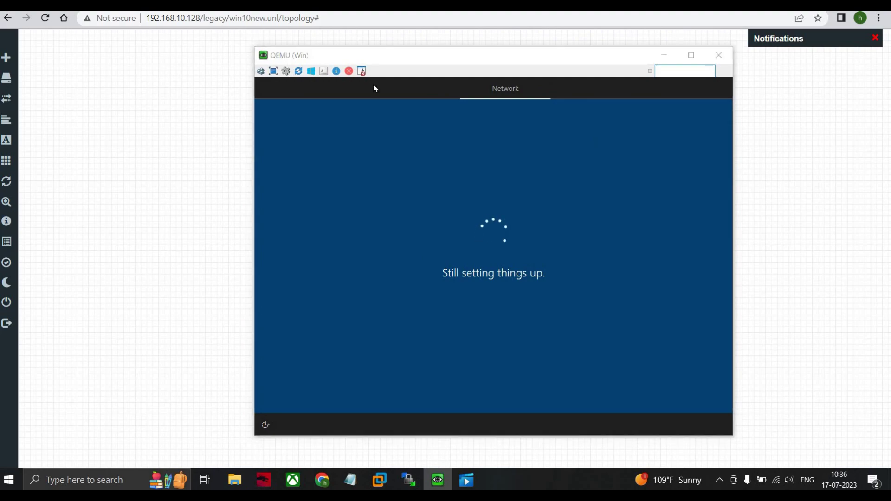
Step: Set up Windows for personal use with an offline account and the limited experience
mouse_move(8, 37)
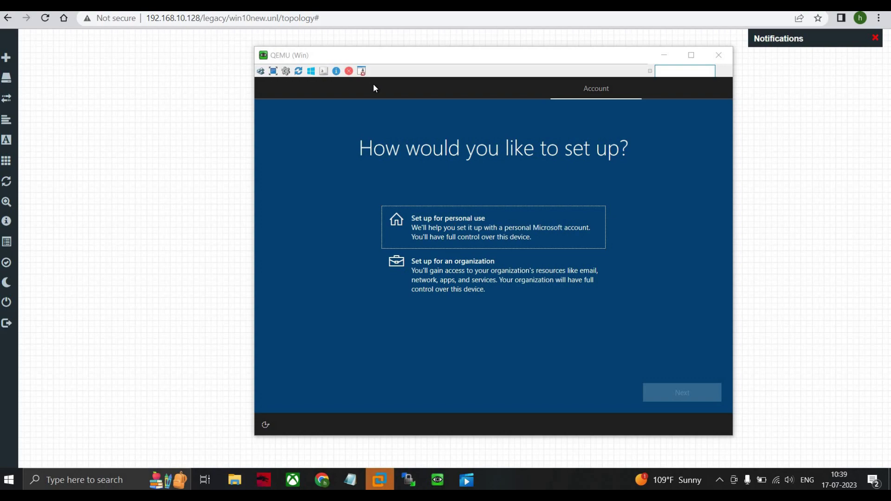
left_click(373, 88)
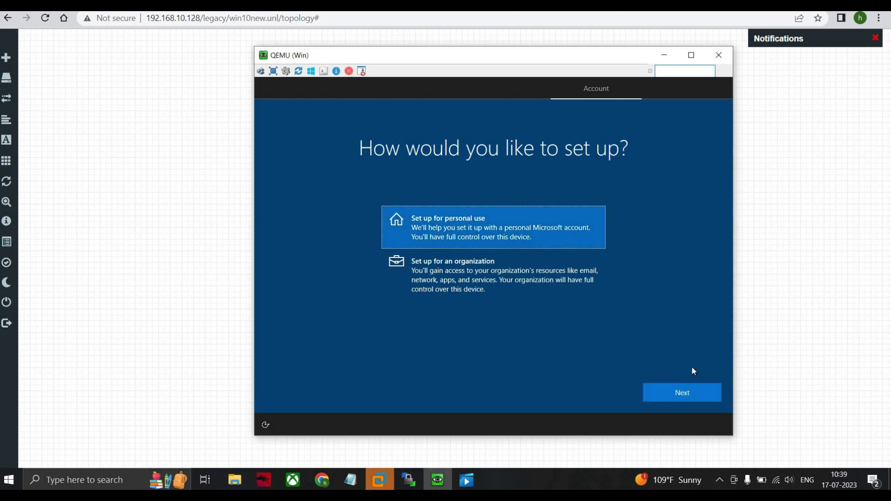
left_click(684, 395)
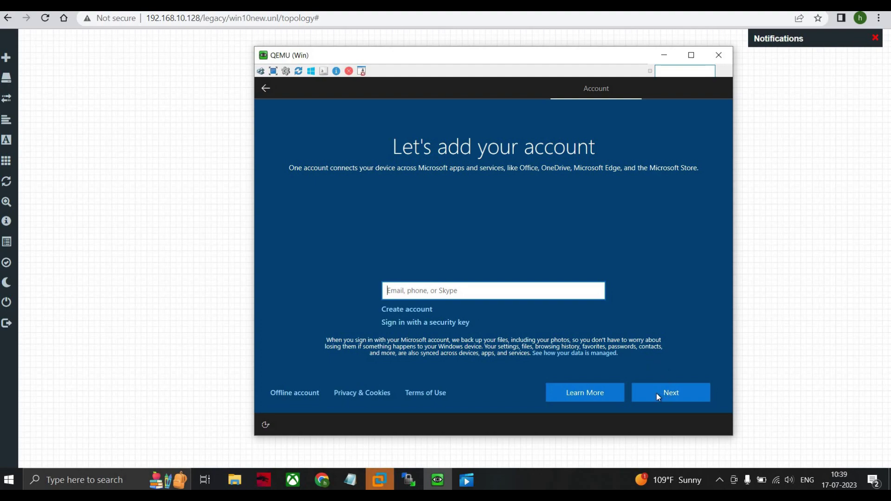
left_click(308, 393)
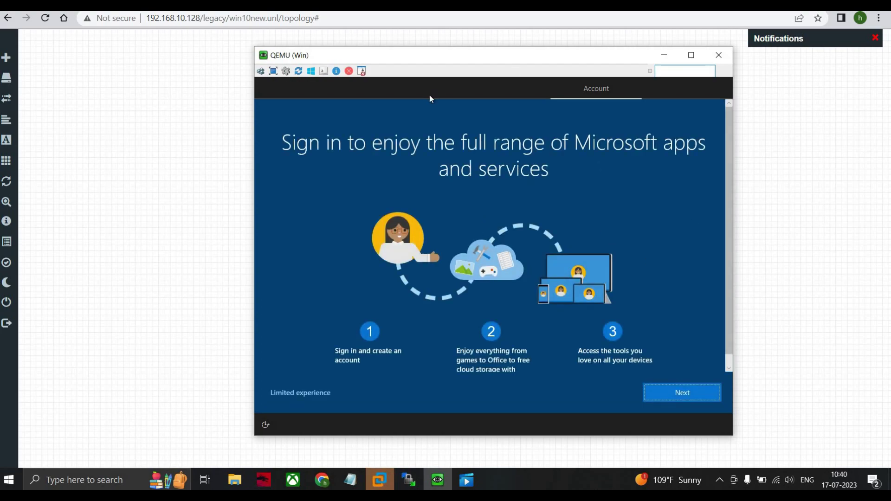
left_click(657, 397)
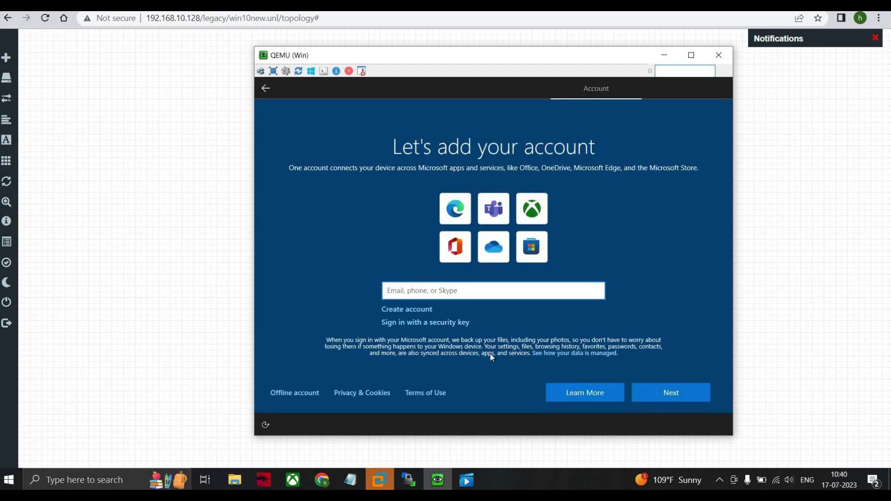
left_click(311, 394)
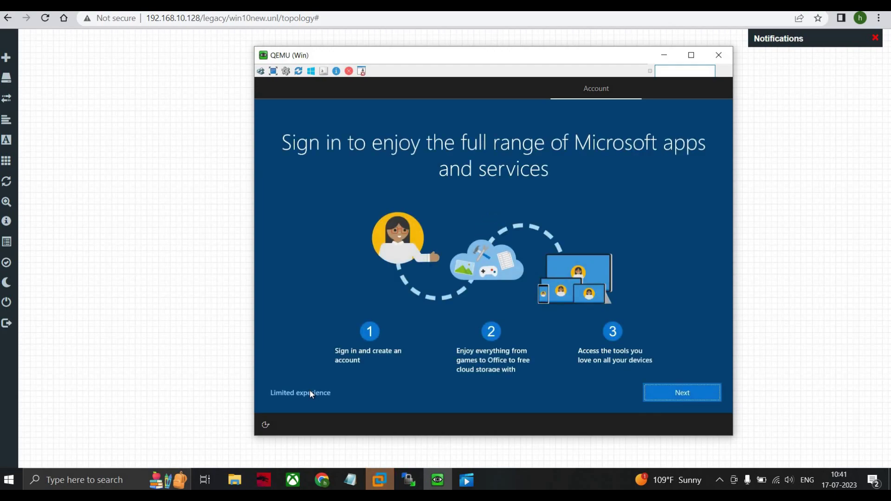
left_click(310, 395)
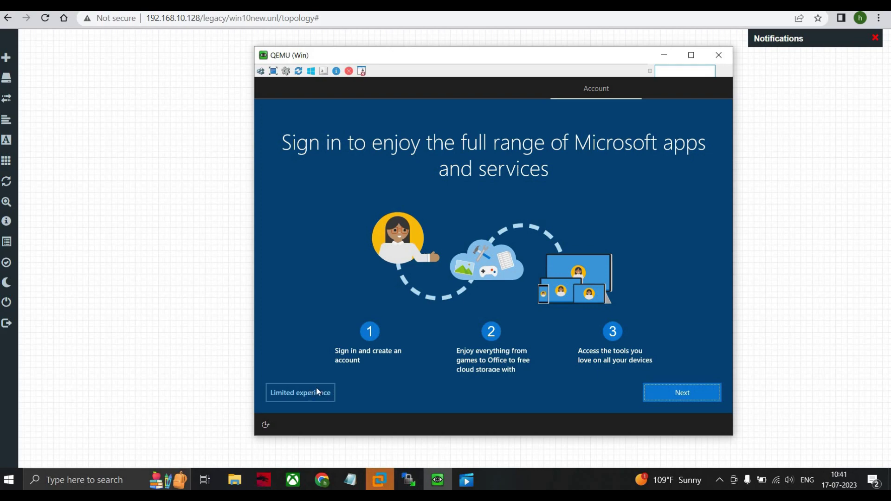
left_click(317, 390)
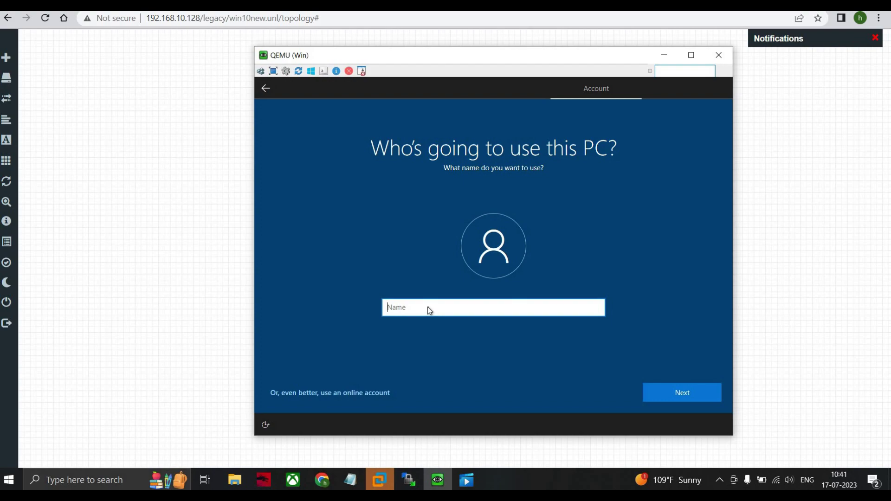
Step: Name the local user account w1 and leave its password blank
type("w2")
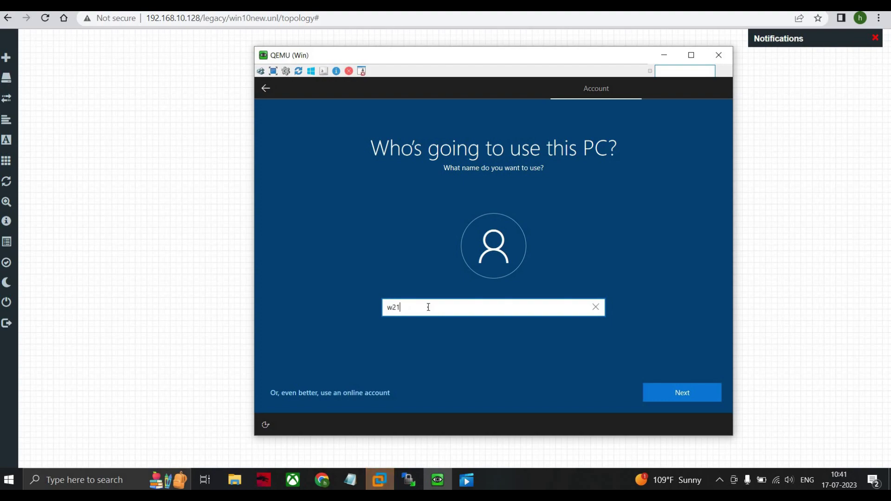
key("BackSpace")
type("1")
left_click(662, 388)
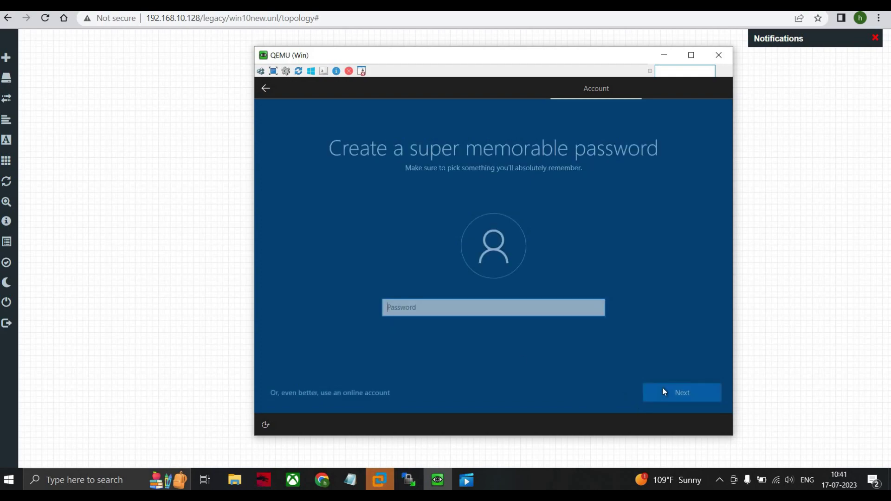
left_click(663, 391)
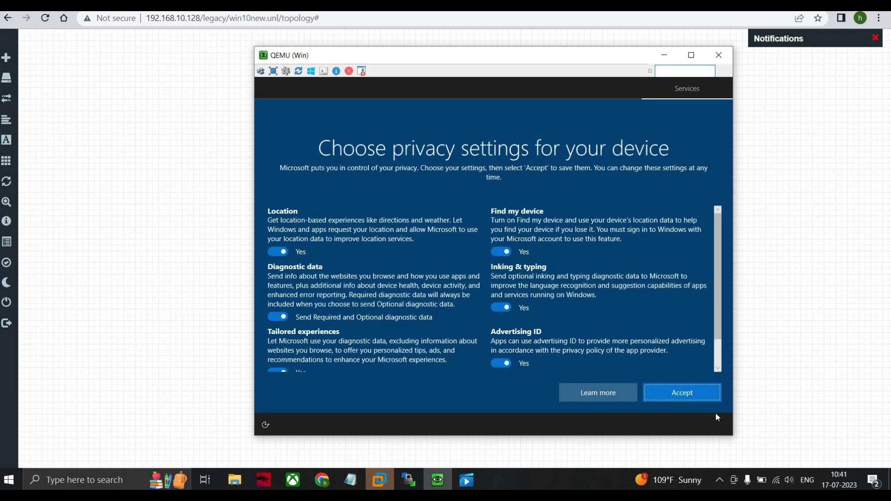
Step: Finish the Windows setup with the default privacy settings, no customization or Cortana, and network discovery allowed
left_click(691, 398)
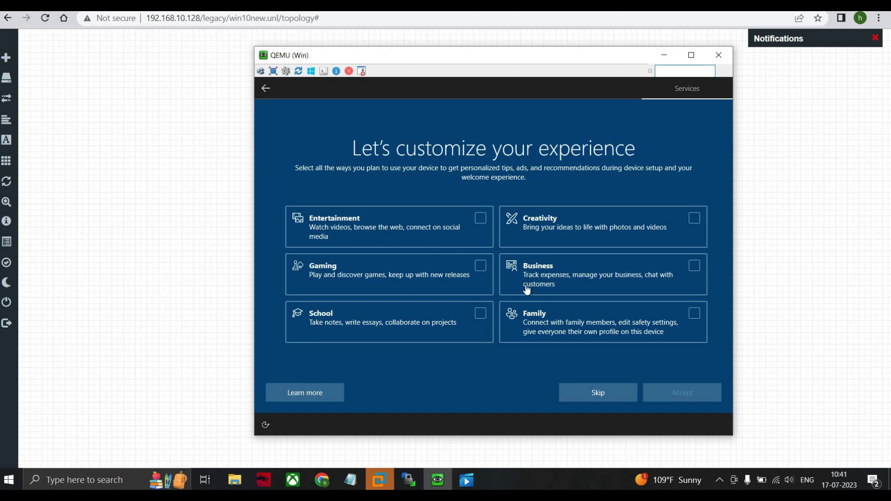
left_click(600, 391)
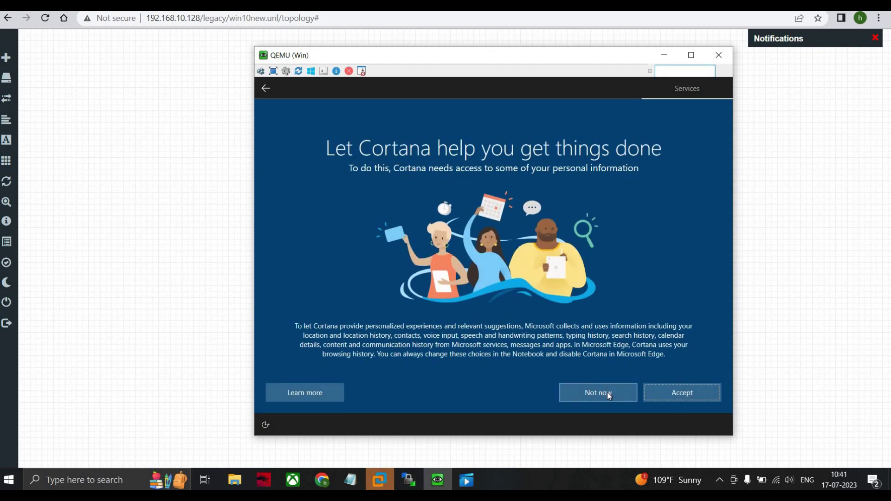
left_click(598, 393)
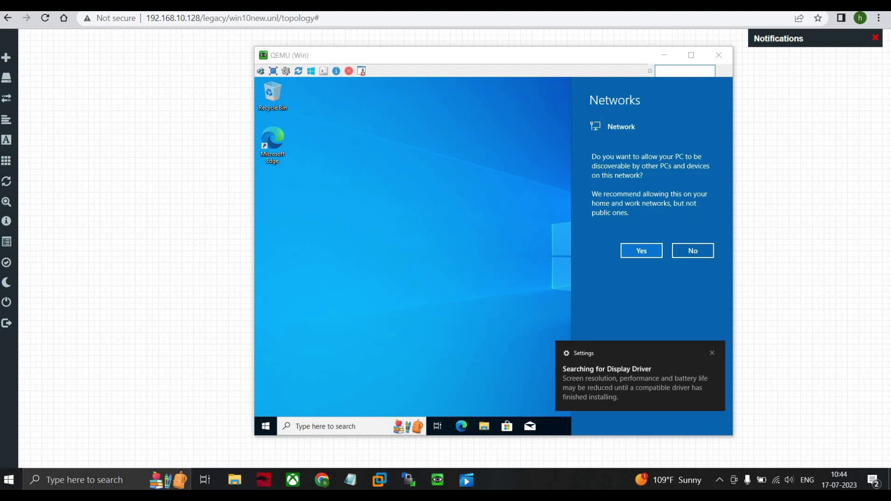
left_click(645, 251)
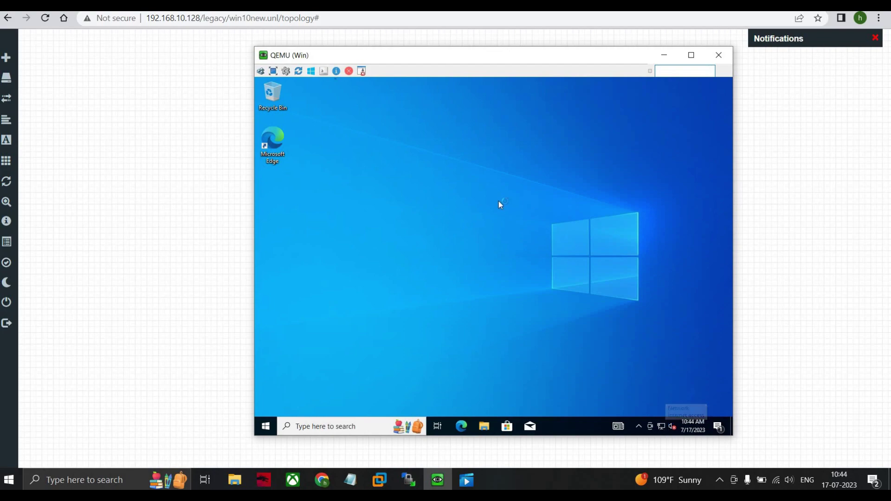
Step: Shut down Windows from inside the VM and stop the Win node in the lab topology
left_click(265, 425)
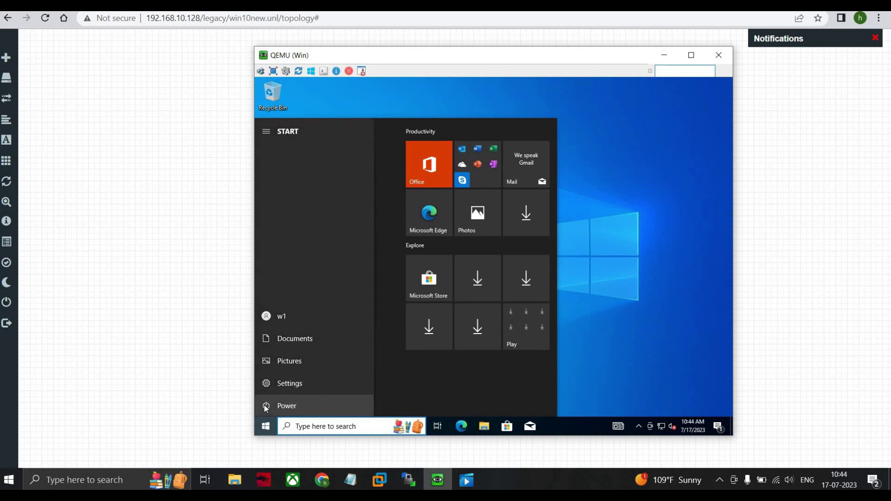
left_click(266, 407)
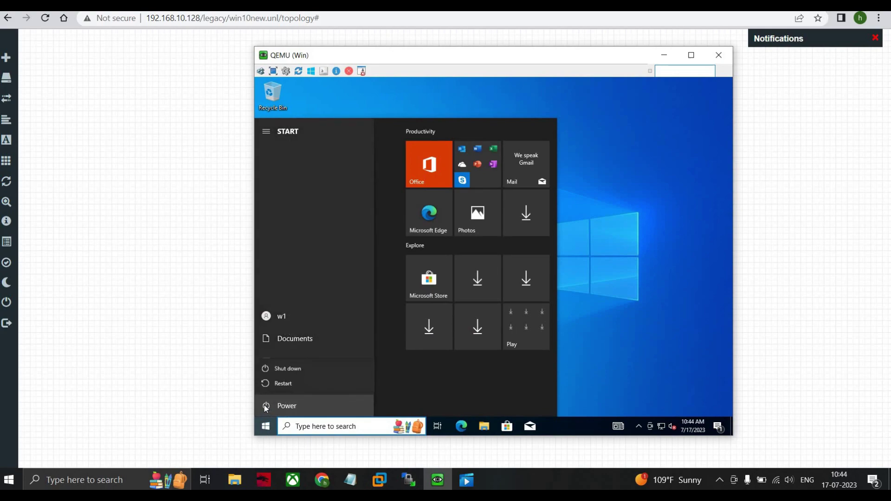
left_click(291, 368)
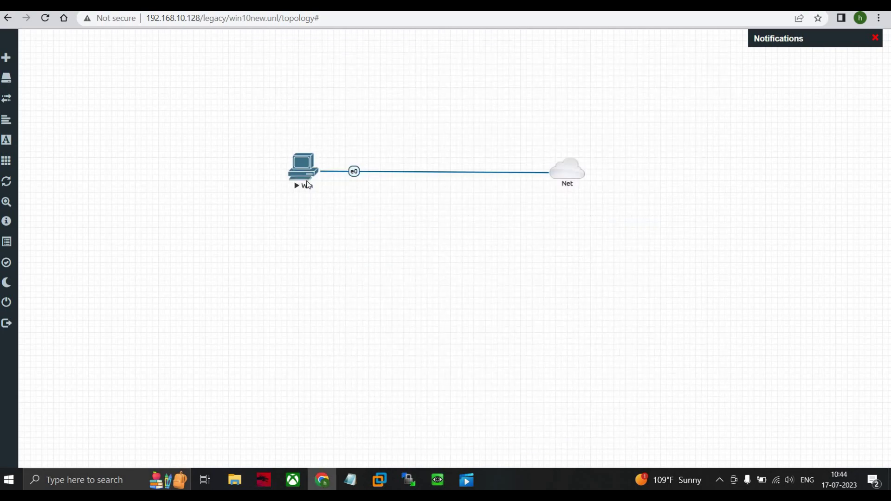
right_click(308, 185)
left_click(333, 206)
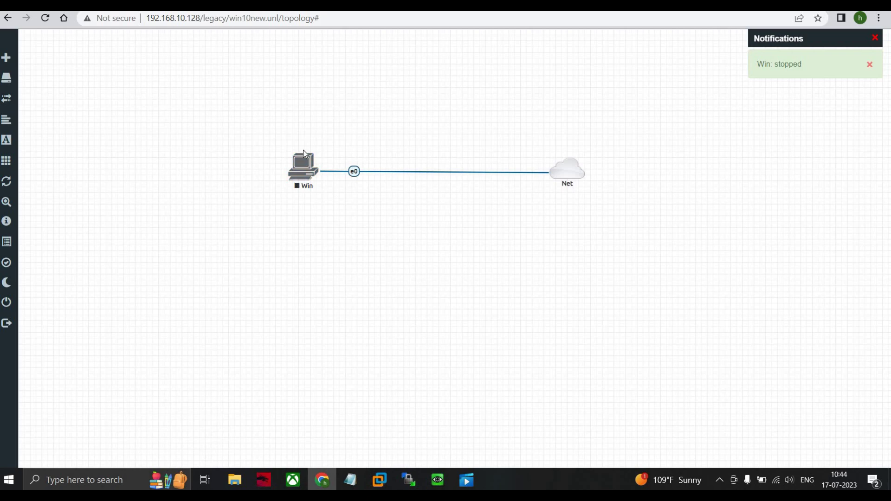
Step: Switch to the EVE-NG Windows host guide and read the instructions for committing the installed image and removing cdrom.iso
left_click(384, 486)
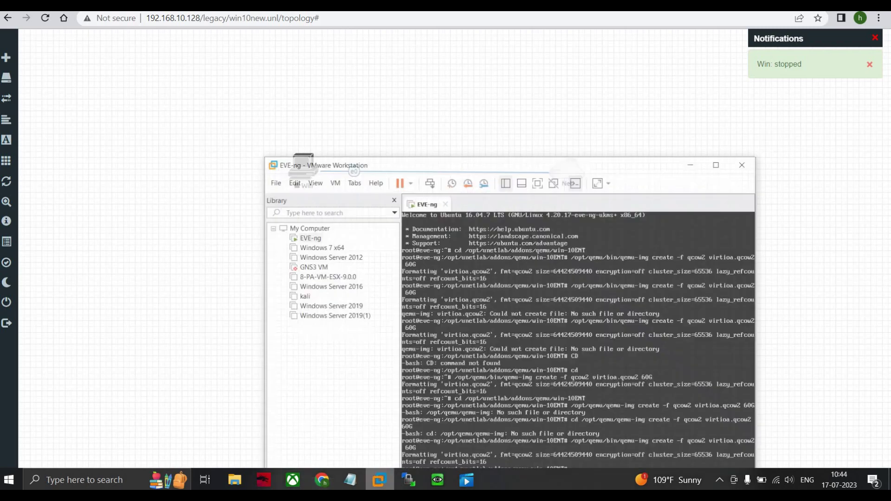
key("alt+Tab")
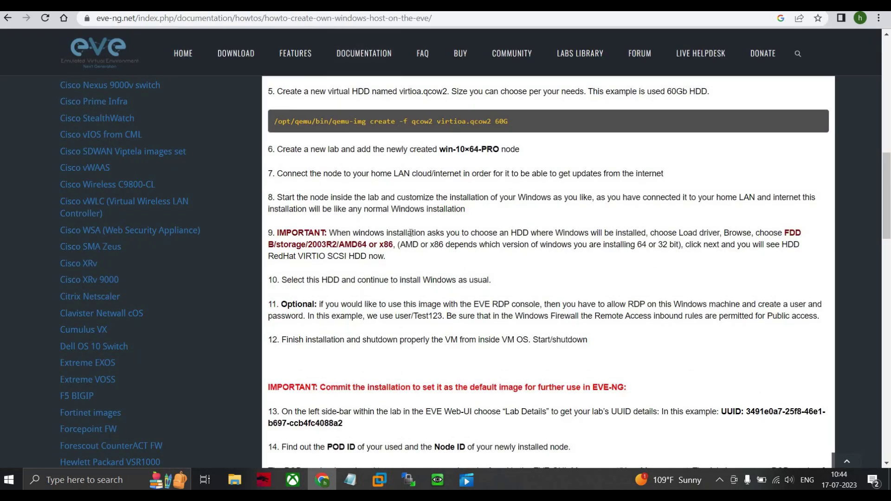
scroll(431, 255, "down", 8)
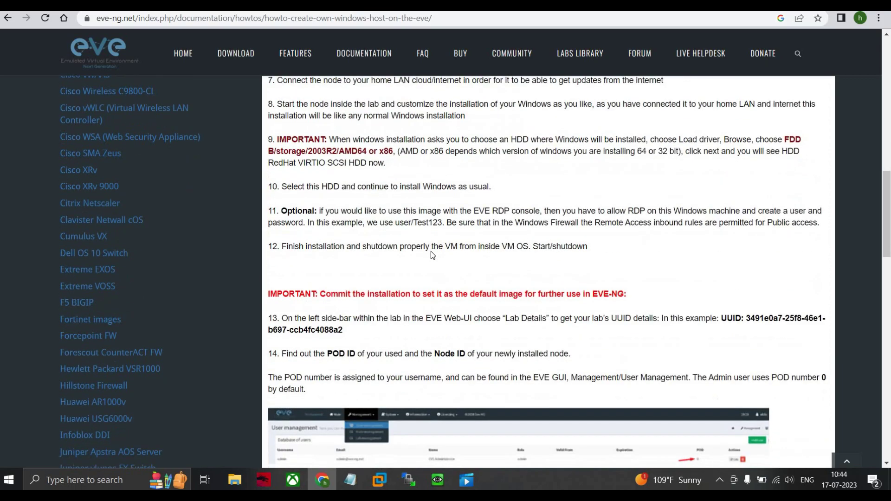
scroll(431, 252, "down", 2)
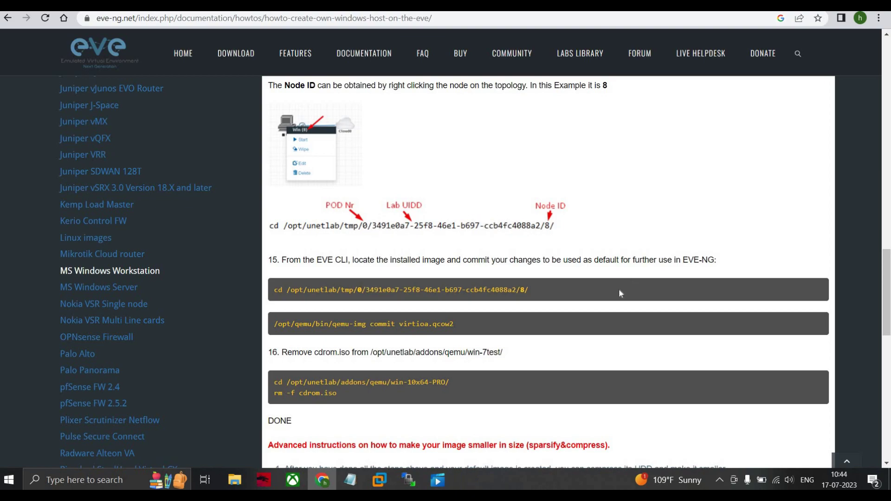
Step: Copy the guide's example cd command for the installed image's folder and paste it below the existing command in Notepad
scroll(620, 289, "down", 4)
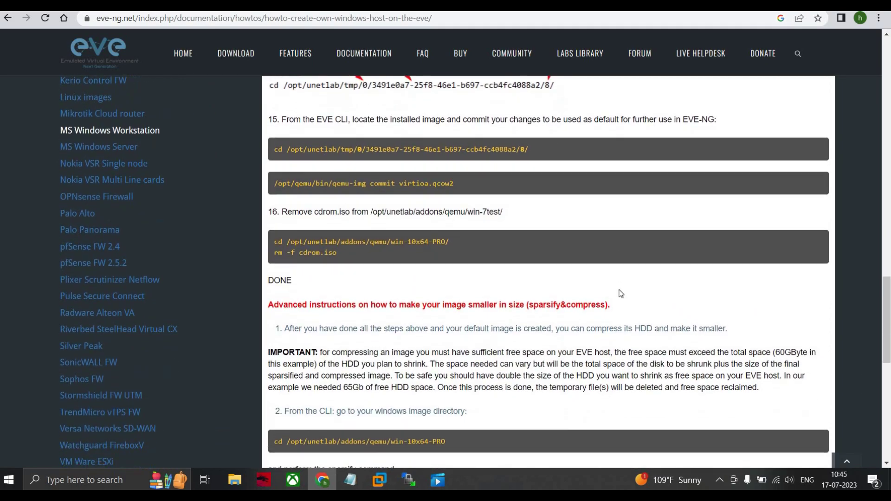
scroll(621, 294, "up", 2)
scroll(622, 293, "down", 2)
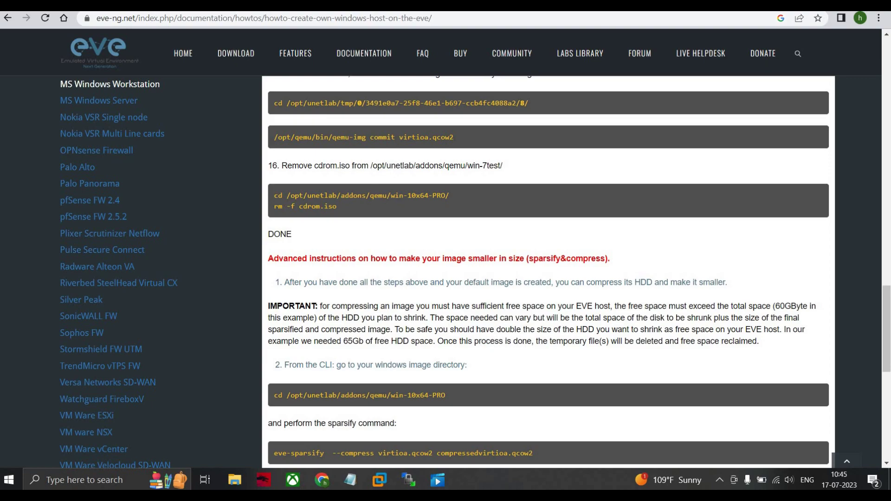
left_click_drag(274, 103, 537, 100)
key("ctrl+c")
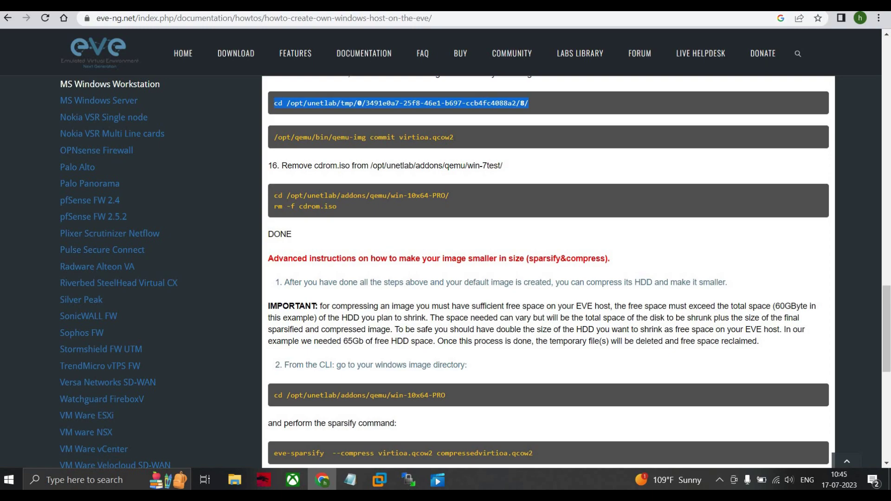
left_click(350, 480)
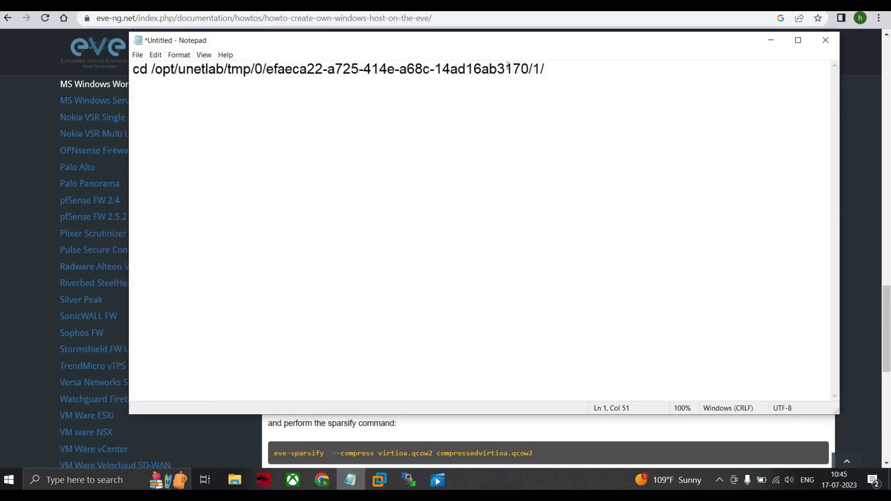
left_click(547, 69)
key("Return")
key("Return")
key("Return")
key("ctrl+v")
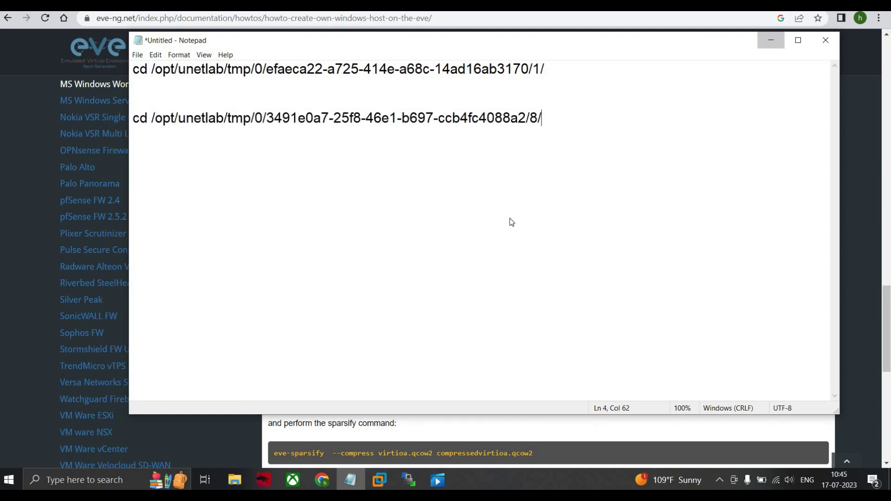
key("alt+Tab")
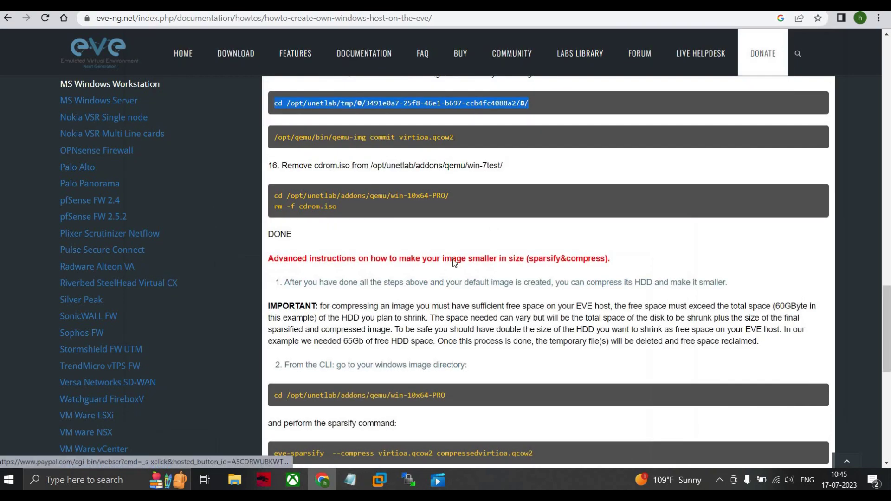
Step: Copy the WIN10NEW lab's ID from its lab details in EVE-NG and paste it below the commands in Notepad
left_click(380, 482)
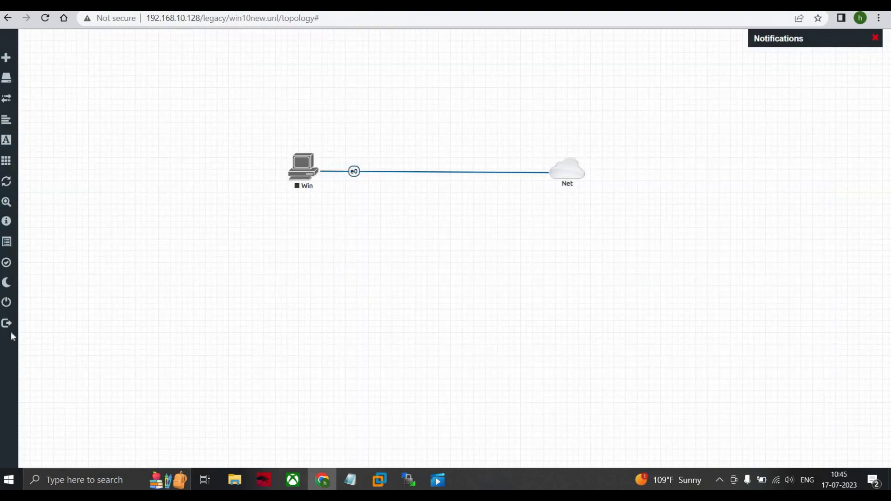
mouse_move(44, 278)
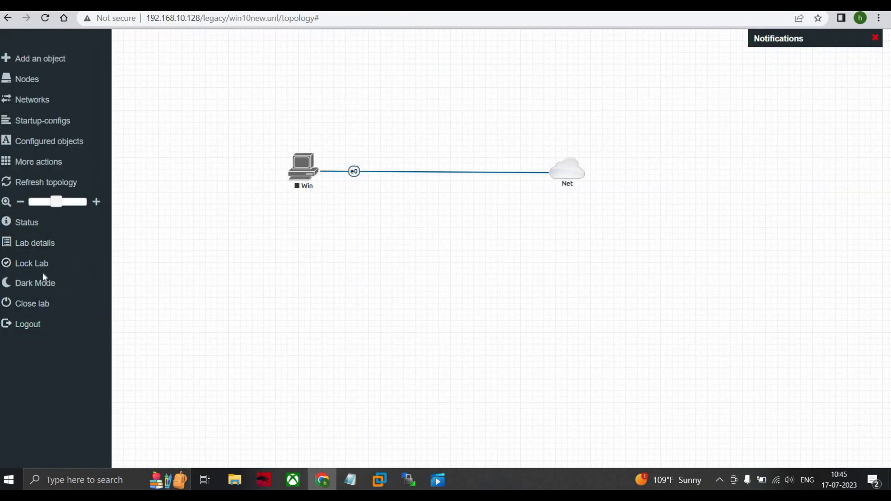
left_click(33, 244)
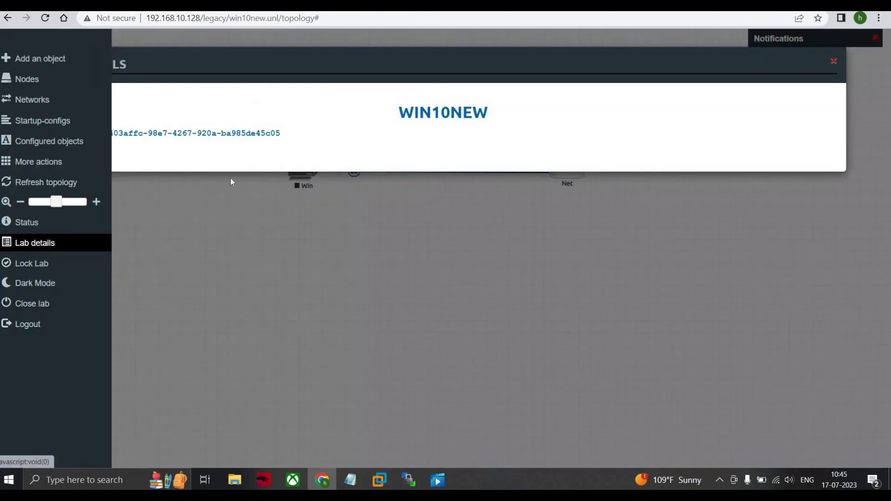
left_click_drag(281, 133, 103, 133)
key("ctrl+c")
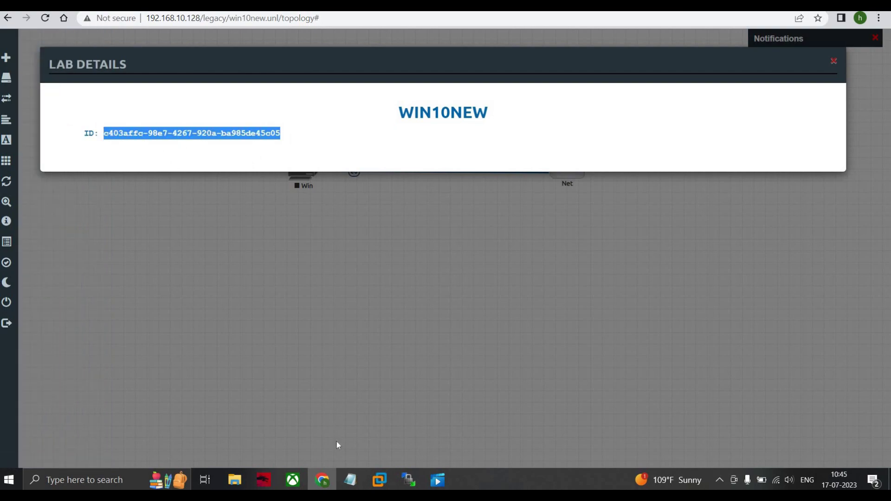
left_click(350, 480)
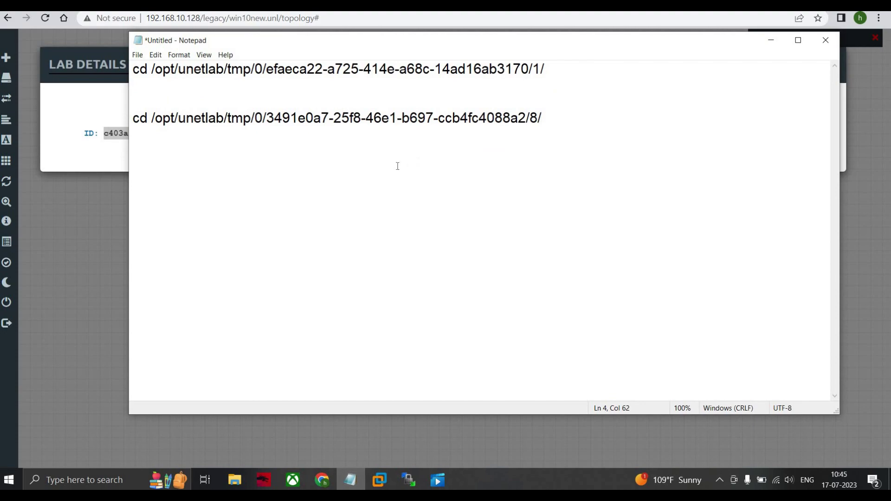
left_click(398, 165)
key("End")
key("Return")
key("Return")
key("Return")
key("ctrl+v")
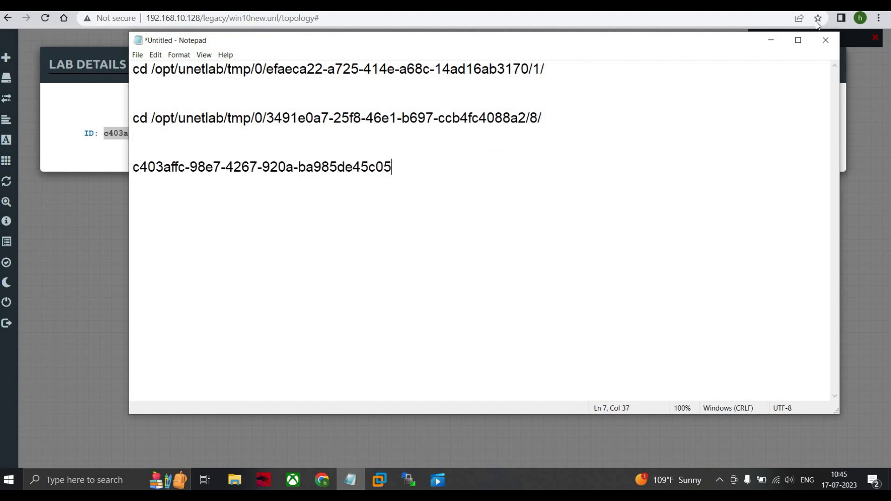
left_click(770, 41)
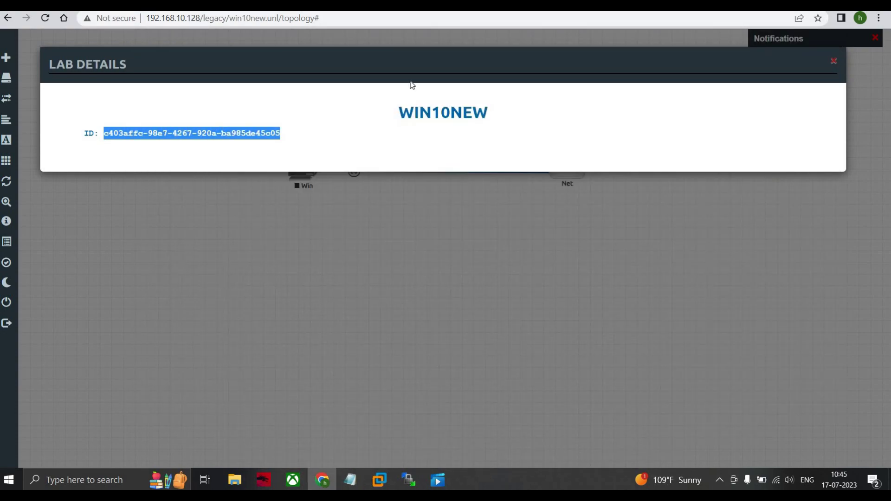
Step: Following the guide, look up the POD number in the EVE-NG status and the node ID of the Win node
key("ctrl+Tab")
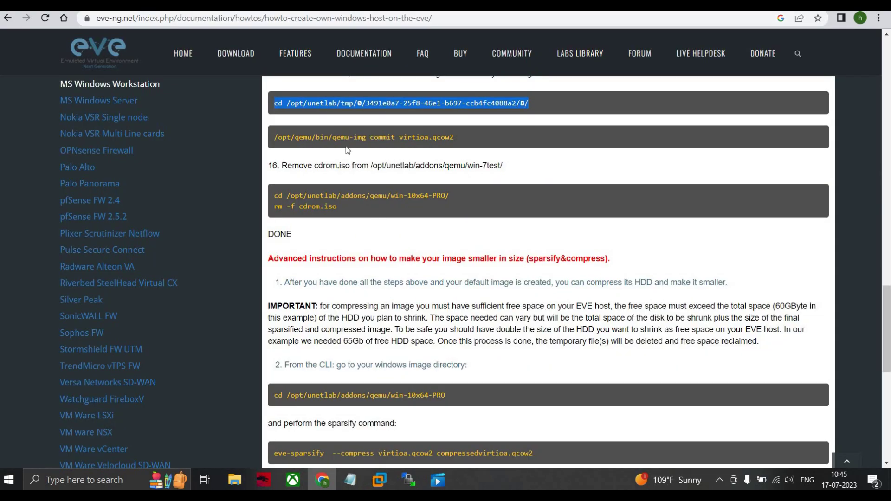
left_click(358, 116)
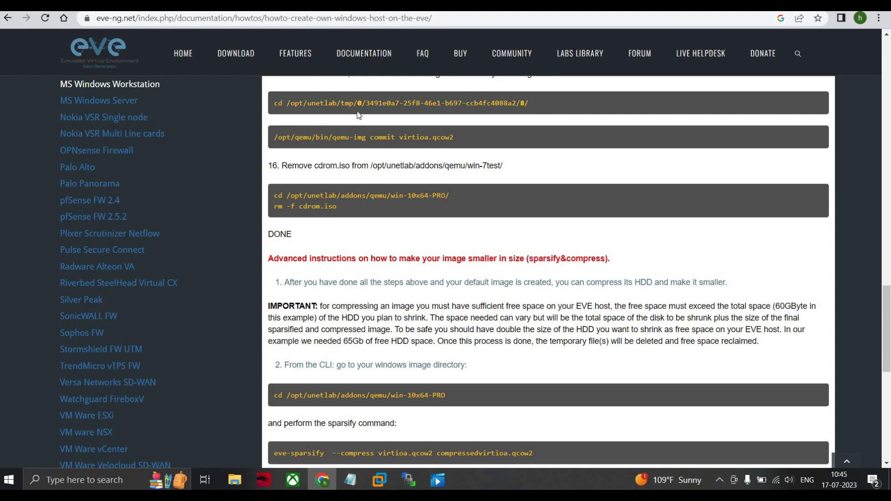
scroll(358, 116, "up", 4)
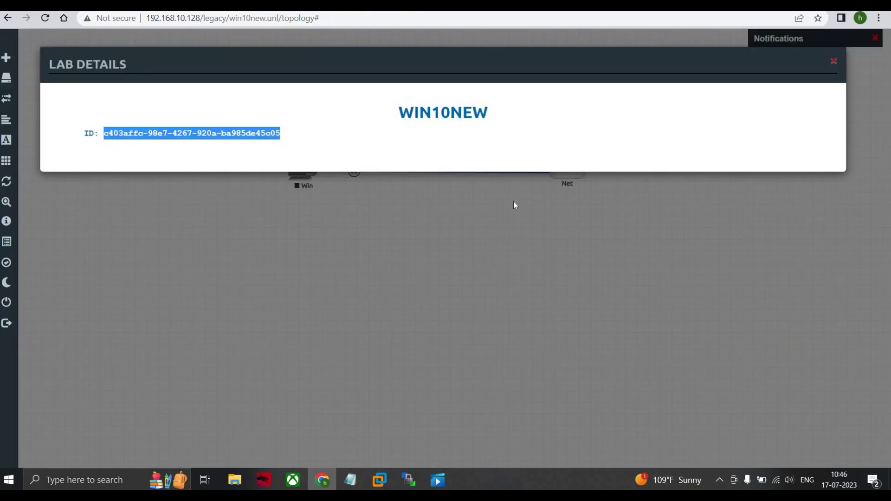
left_click(835, 63)
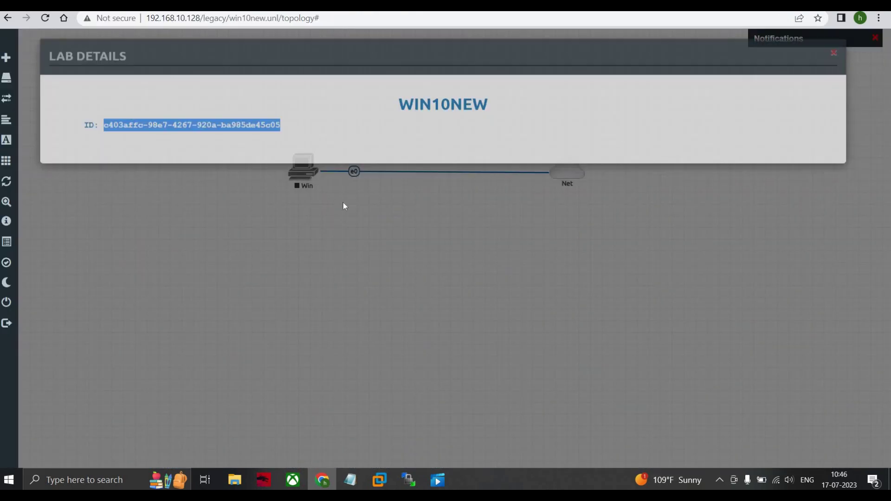
mouse_move(41, 246)
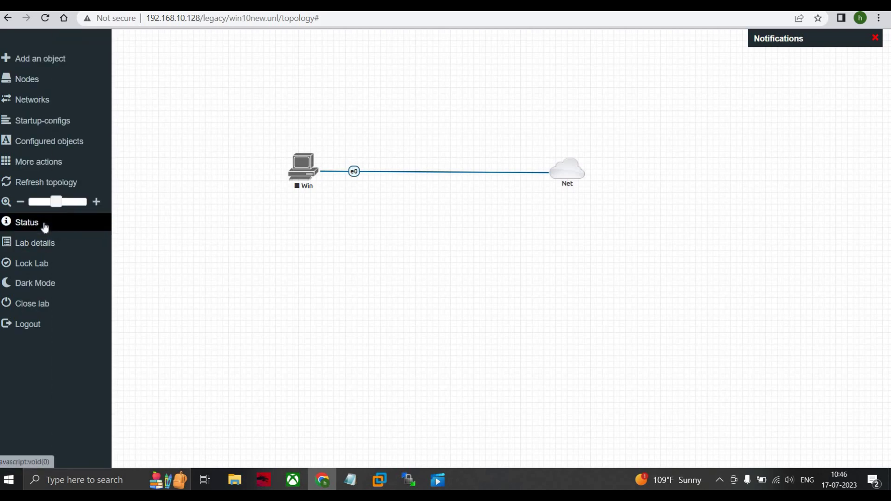
left_click(45, 227)
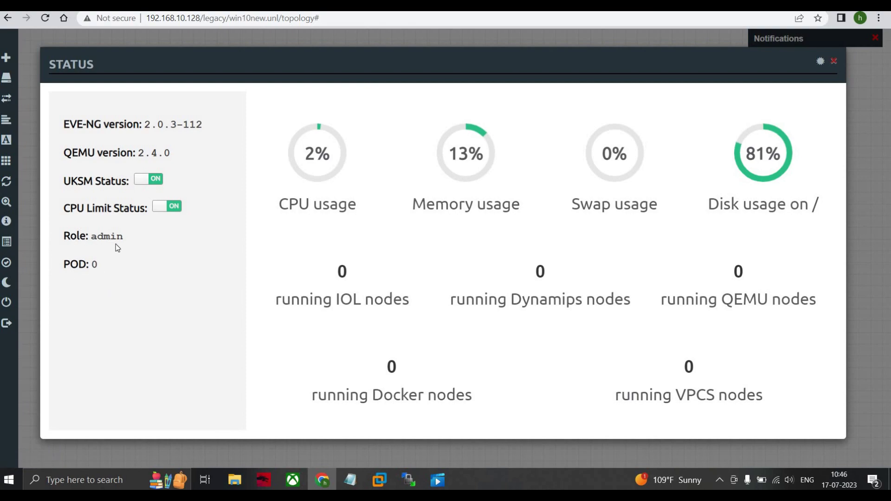
left_click(834, 63)
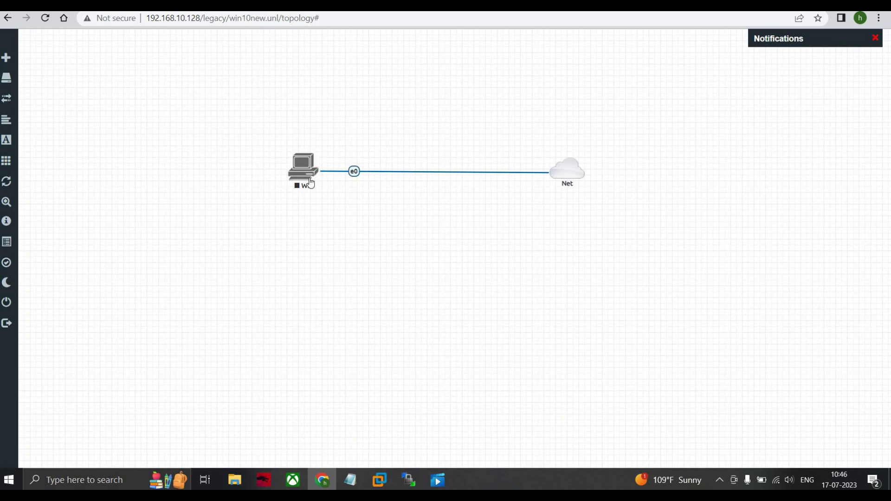
right_click(311, 183)
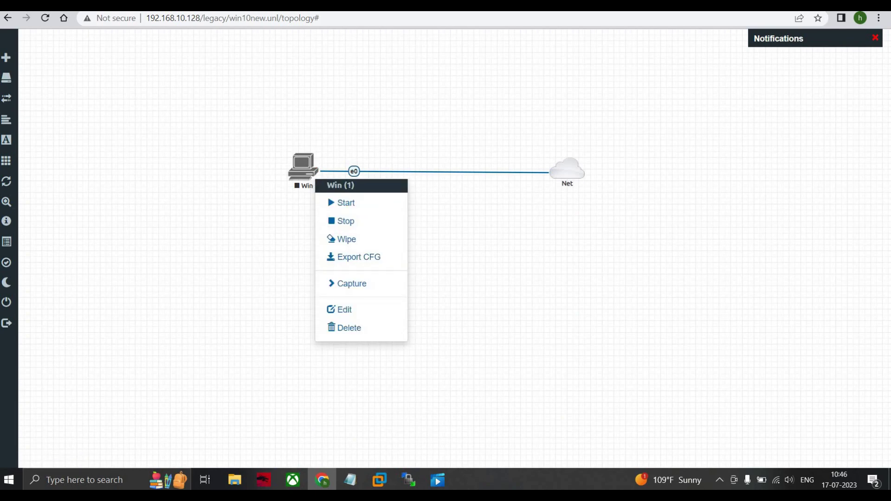
left_click(419, 202)
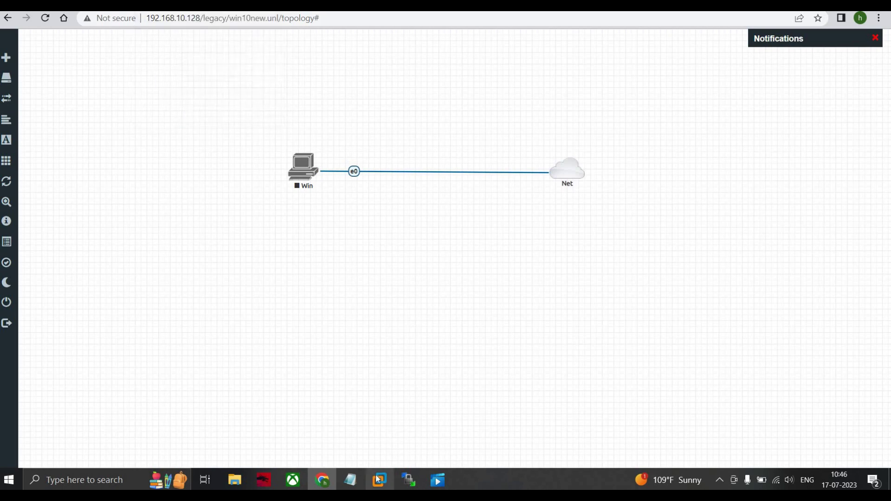
Step: Switch to the EVE-ng VM in VMware Workstation and change to the directory /opt/unetlab/tmp/0/c403affc-98e7-4267-920a-ba985de45c05/1/
key("ctrl+Tab")
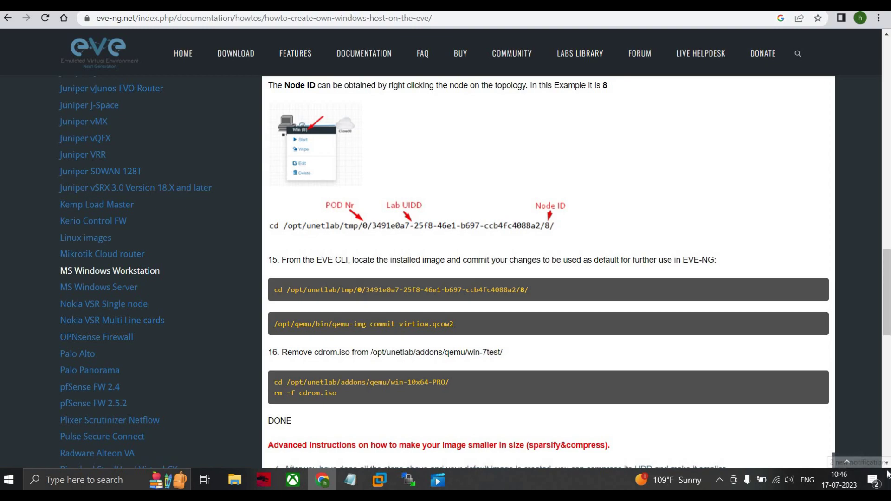
scroll(887, 467, "down", 3)
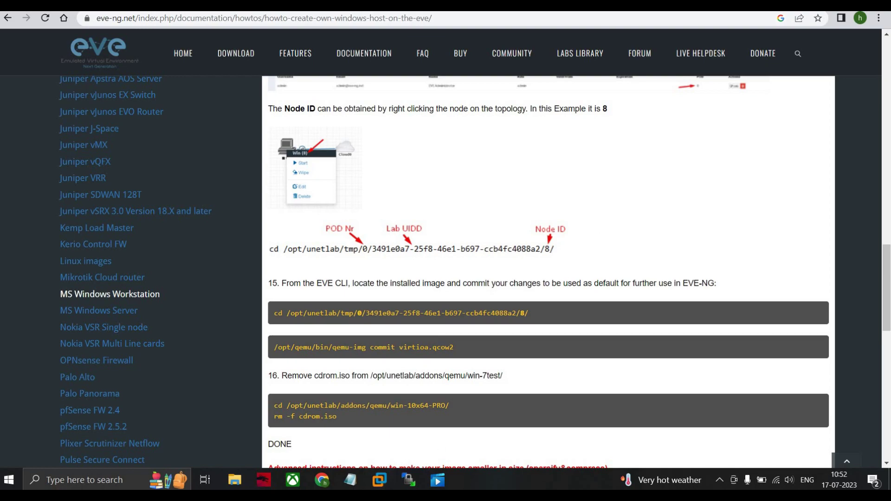
left_click(379, 480)
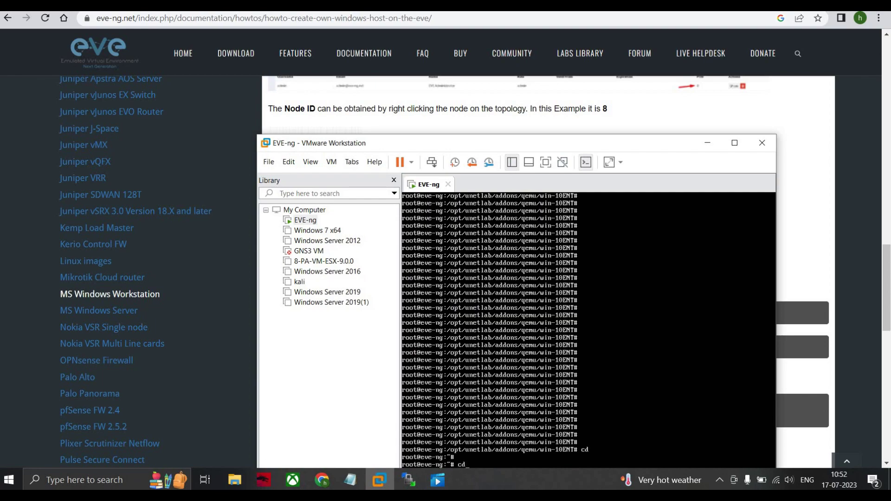
type("/opt/undetlab/tmp/0/c403affc-98e7-4267-920a-ba985de45c05/1/")
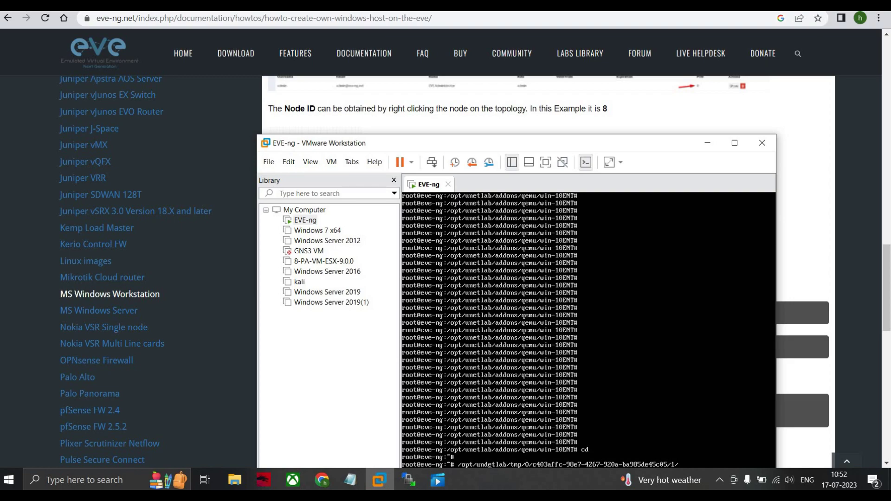
key("BackSpace")
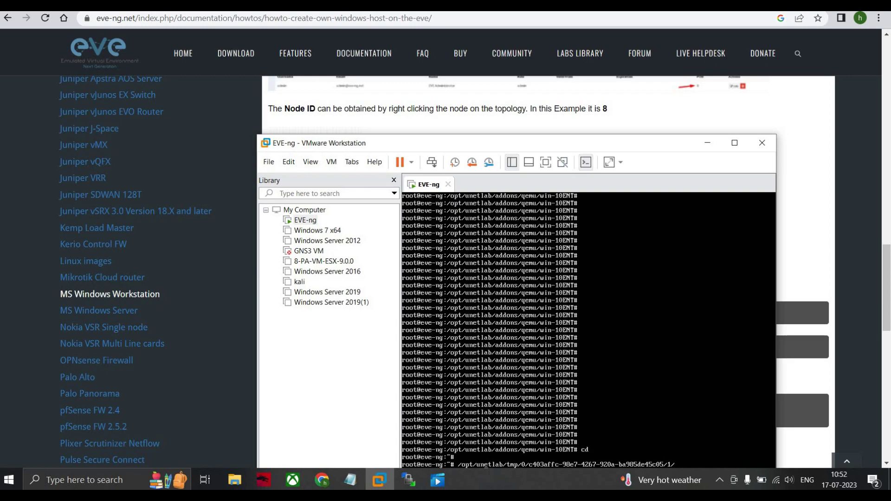
type("cd")
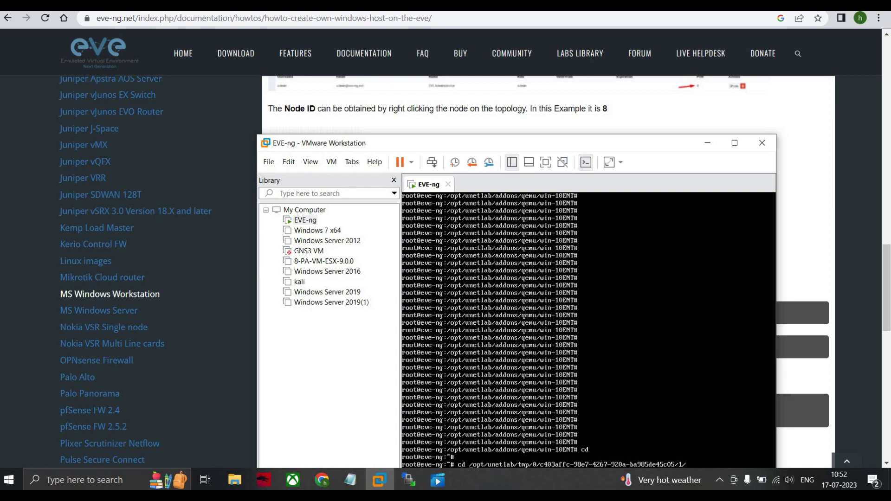
left_click(350, 480)
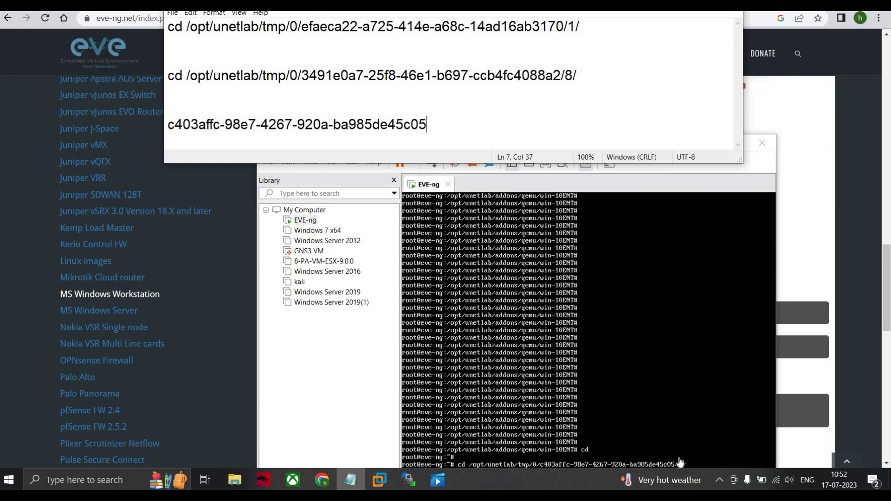
type("/1/")
left_click(690, 6)
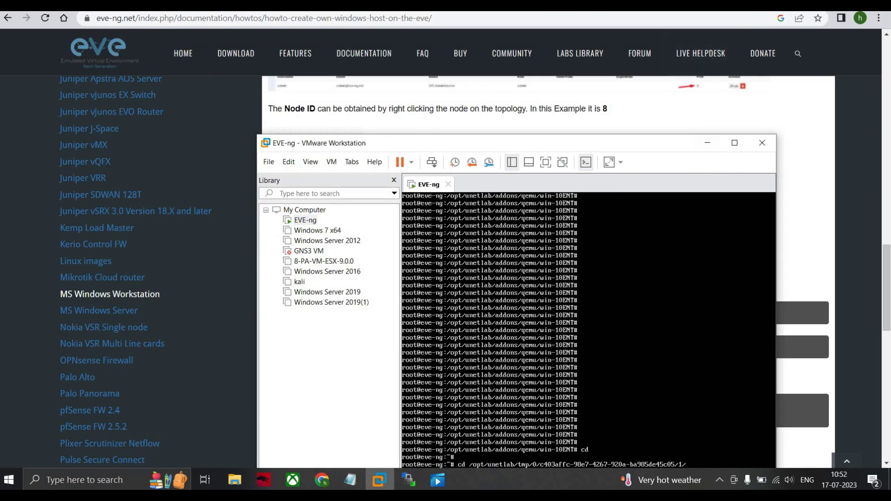
key("Return")
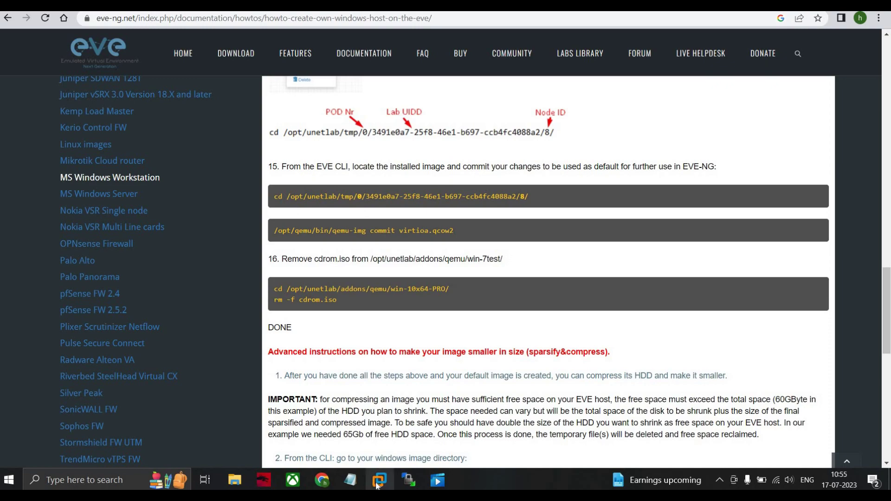
Step: Return to the EVE-NG lab topology, start the Win node and open its console with ultravnc_wrapper, then minimize the console window
mouse_move(377, 483)
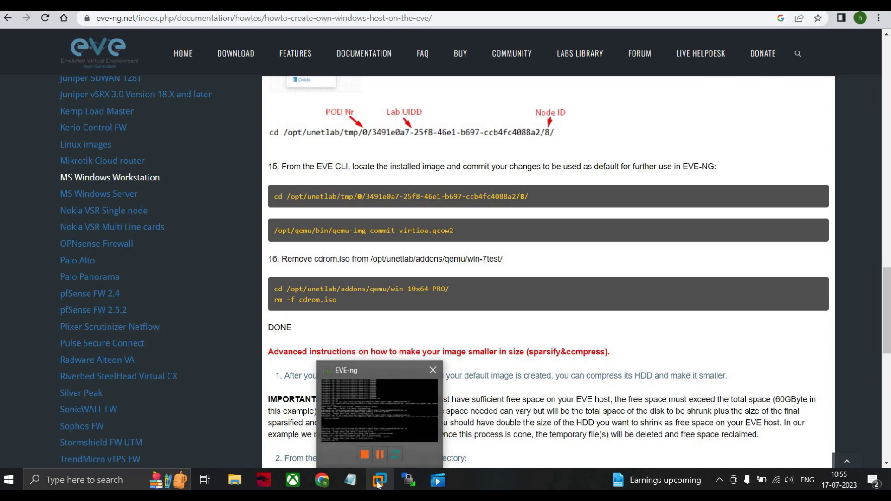
key("ctrl+Tab")
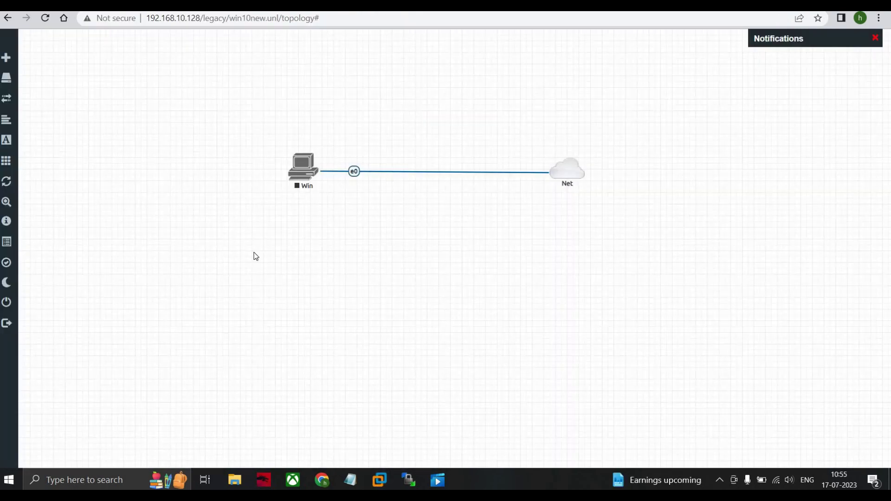
right_click(299, 173)
left_click(330, 197)
left_click(310, 162)
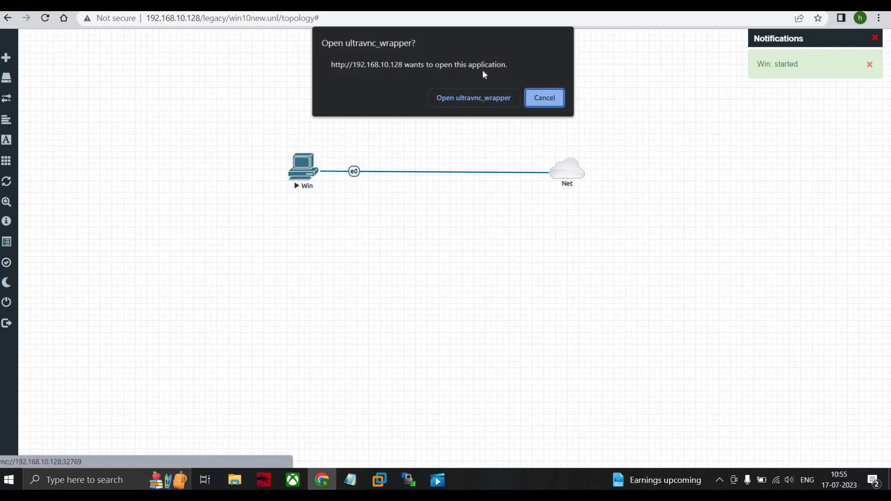
left_click(467, 99)
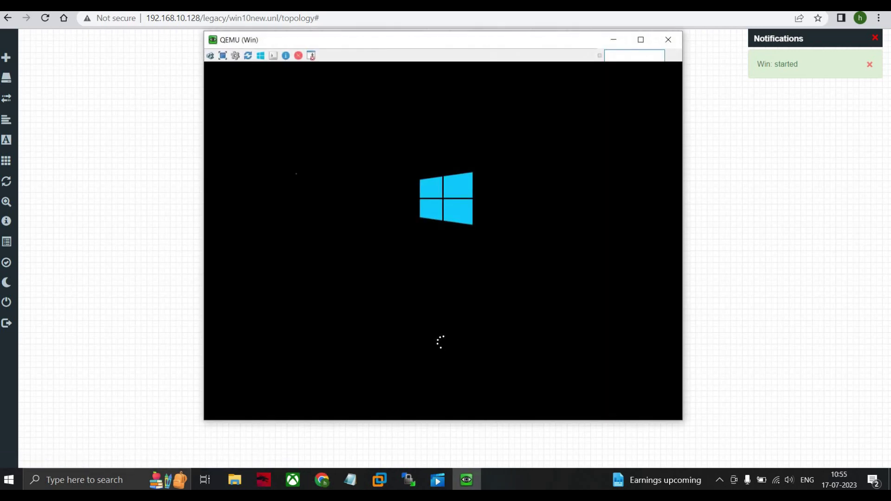
left_click(613, 39)
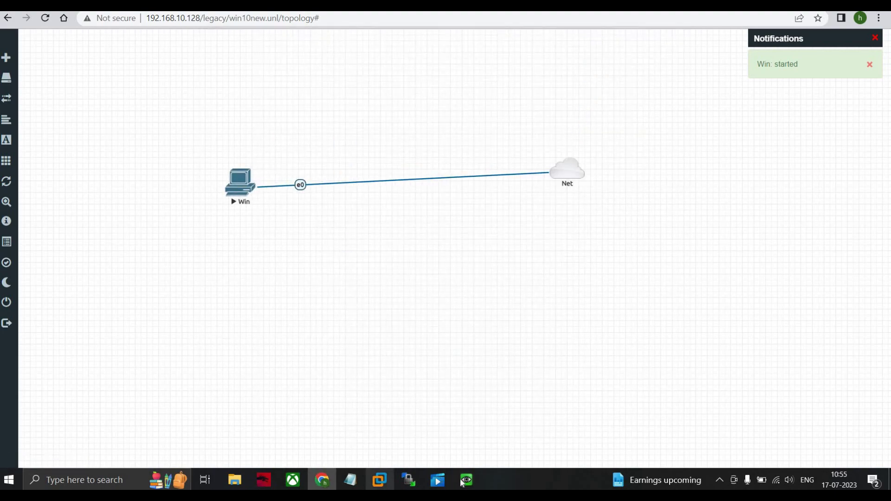